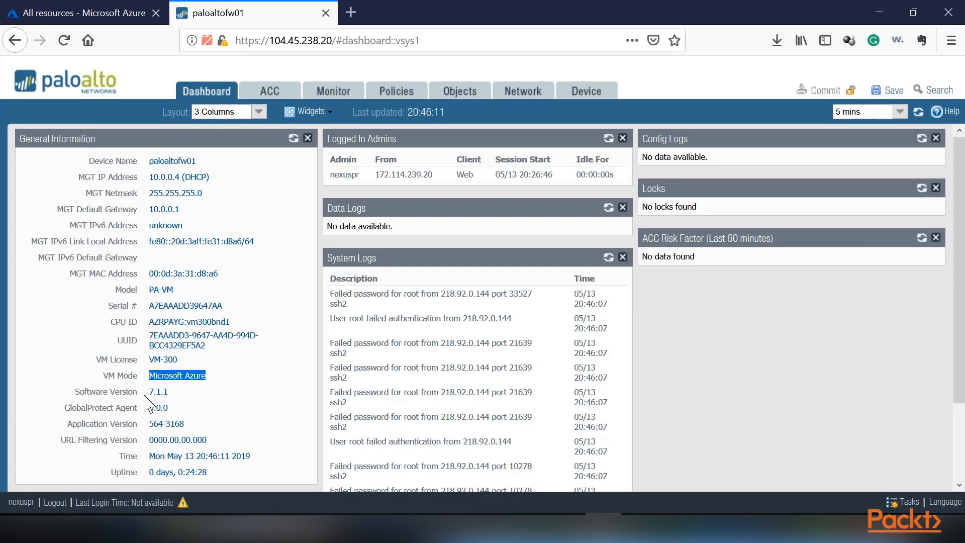
Step: Check the firewall's software version in the dashboard's general information
{"action": "left_click_drag", "start_coordinate": [149, 392], "coordinate": [173, 395]}
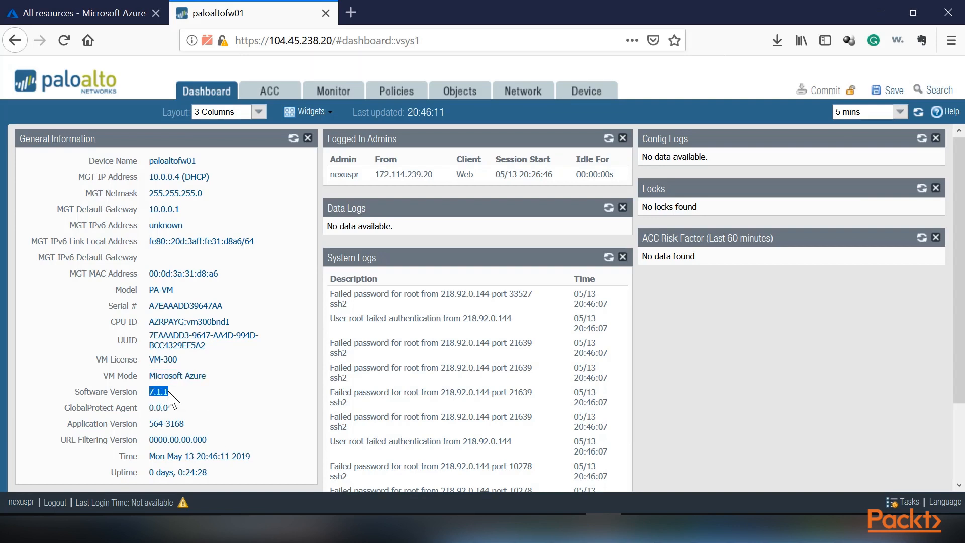
{"action": "left_click", "coordinate": [170, 392]}
{"action": "left_click_drag", "start_coordinate": [174, 391], "coordinate": [144, 392]}
Step: Open the device's software release list and review the available 8.0 and 7.1 versions
{"action": "left_click", "coordinate": [590, 97]}
{"action": "scroll", "coordinate": [87, 382], "scroll_direction": "down", "scroll_amount": 2}
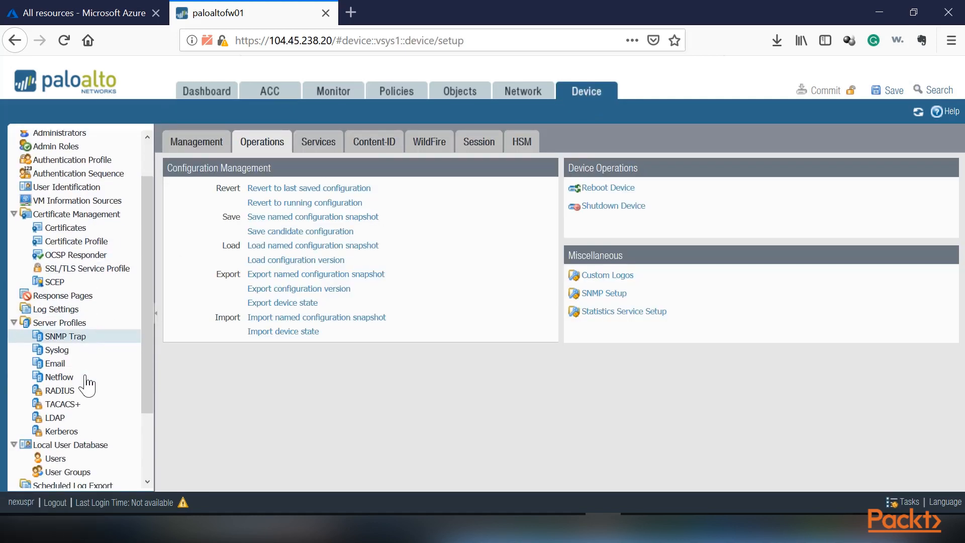
{"action": "scroll", "coordinate": [87, 384], "scroll_direction": "down", "scroll_amount": 3}
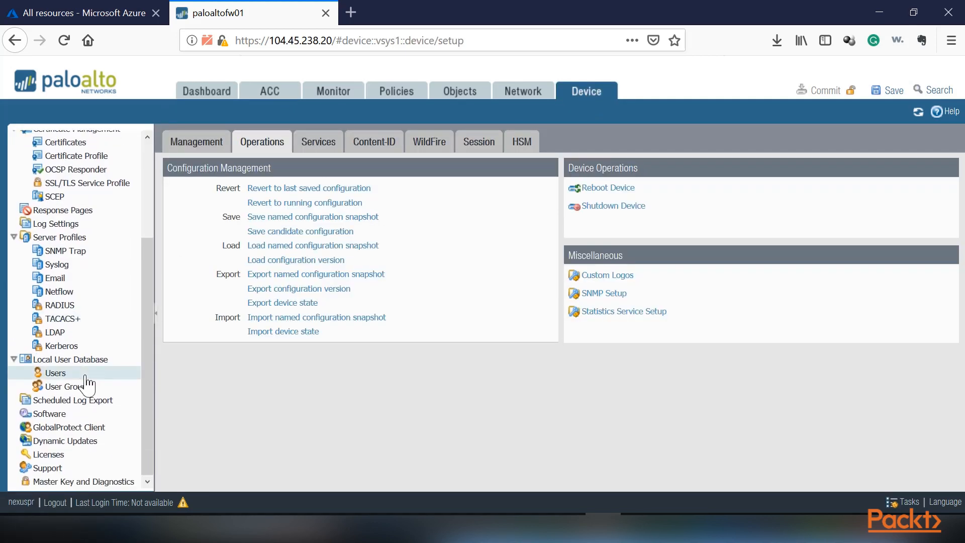
{"action": "left_click", "coordinate": [50, 414]}
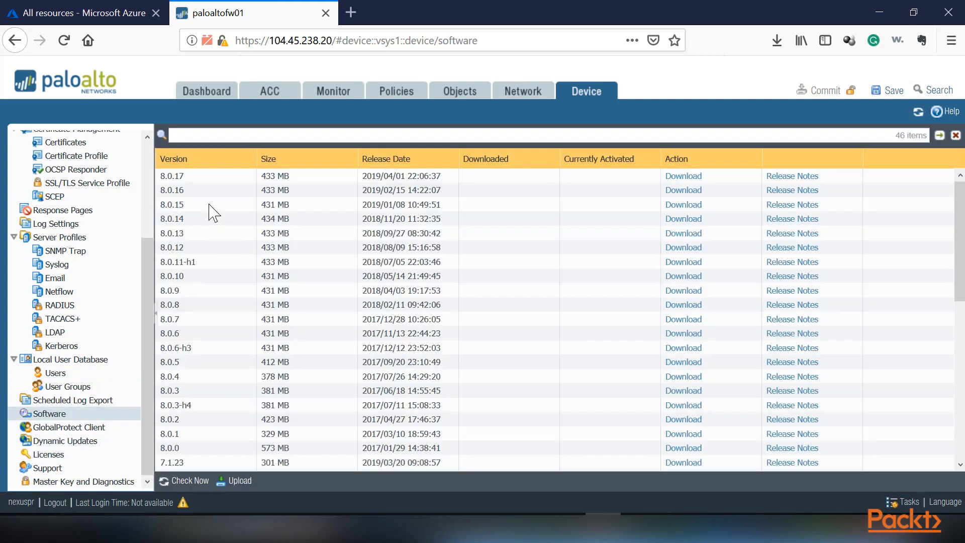
{"action": "scroll", "coordinate": [202, 441], "scroll_direction": "down", "scroll_amount": 5}
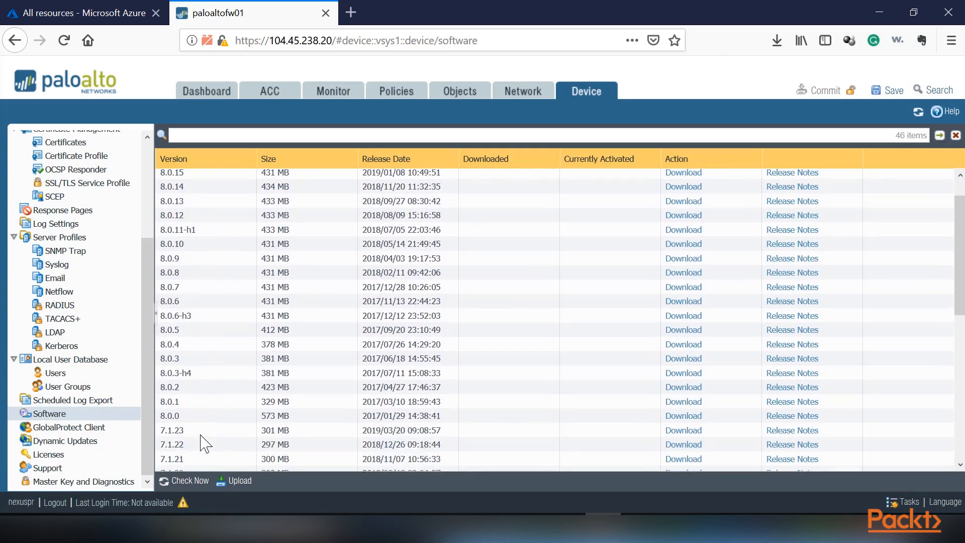
{"action": "scroll", "coordinate": [203, 442], "scroll_direction": "up", "scroll_amount": 5}
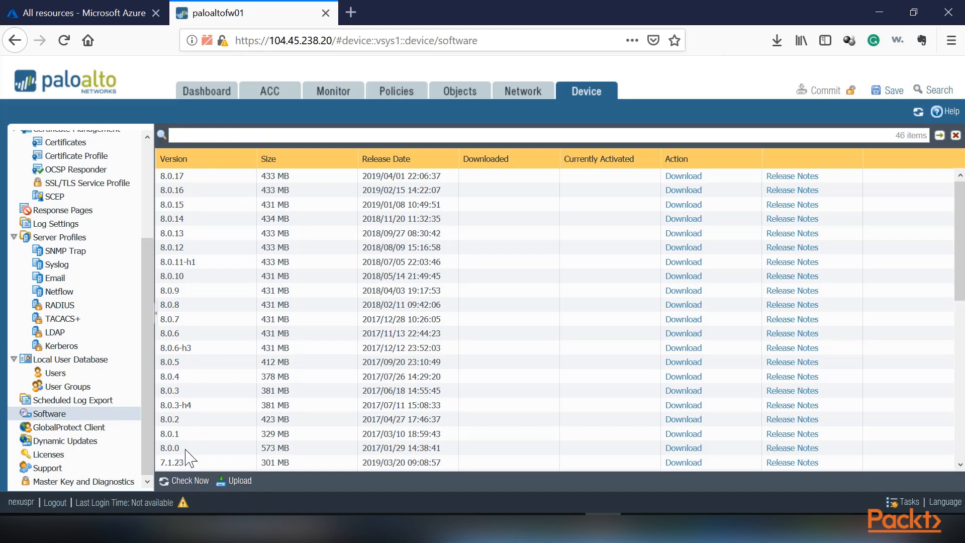
{"action": "scroll", "coordinate": [187, 456], "scroll_direction": "down", "scroll_amount": 10}
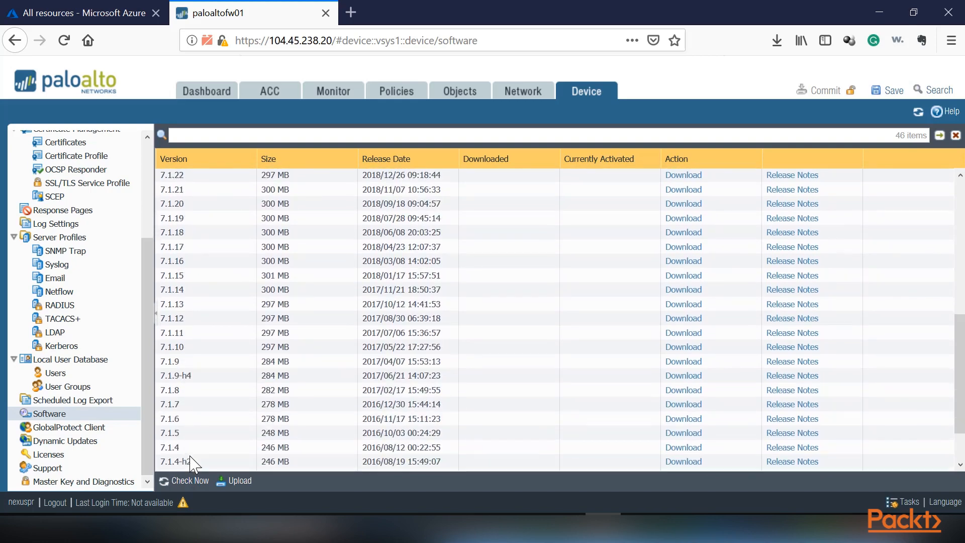
Step: Return to the dashboard and recheck the software version the firewall is running
{"action": "left_click", "coordinate": [207, 96]}
{"action": "mouse_move", "coordinate": [149, 392]}
{"action": "left_mouse_down"}
{"action": "mouse_move", "coordinate": [164, 392]}
{"action": "mouse_move", "coordinate": [146, 393]}
{"action": "left_mouse_up"}
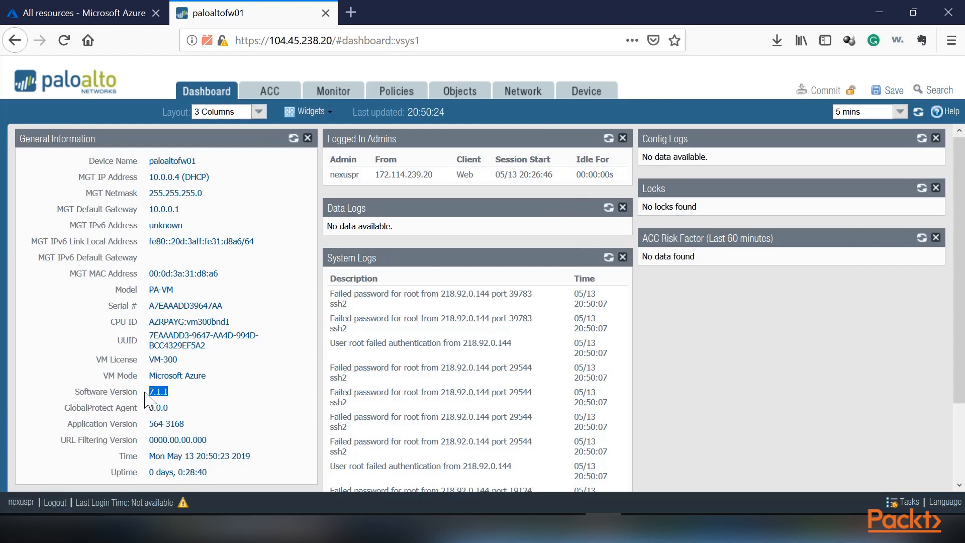
{"action": "left_click_drag", "start_coordinate": [170, 393], "coordinate": [152, 394]}
{"action": "left_click", "coordinate": [152, 394]}
Step: Reopen the device's software release list and find the newest 7.1 and 8.0 releases
{"action": "left_click", "coordinate": [587, 92]}
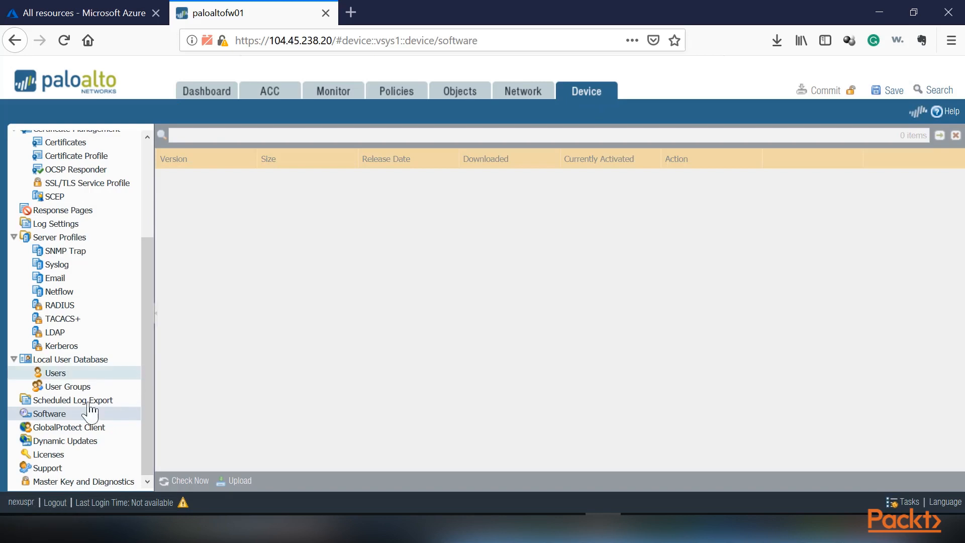
{"action": "scroll", "coordinate": [206, 339], "scroll_direction": "down", "scroll_amount": 6}
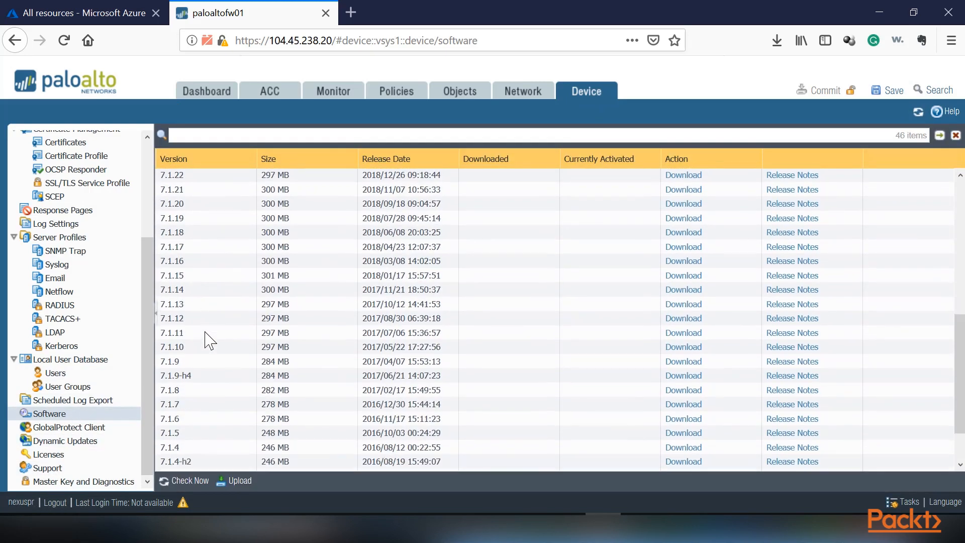
{"action": "scroll", "coordinate": [206, 339], "scroll_direction": "up", "scroll_amount": 4}
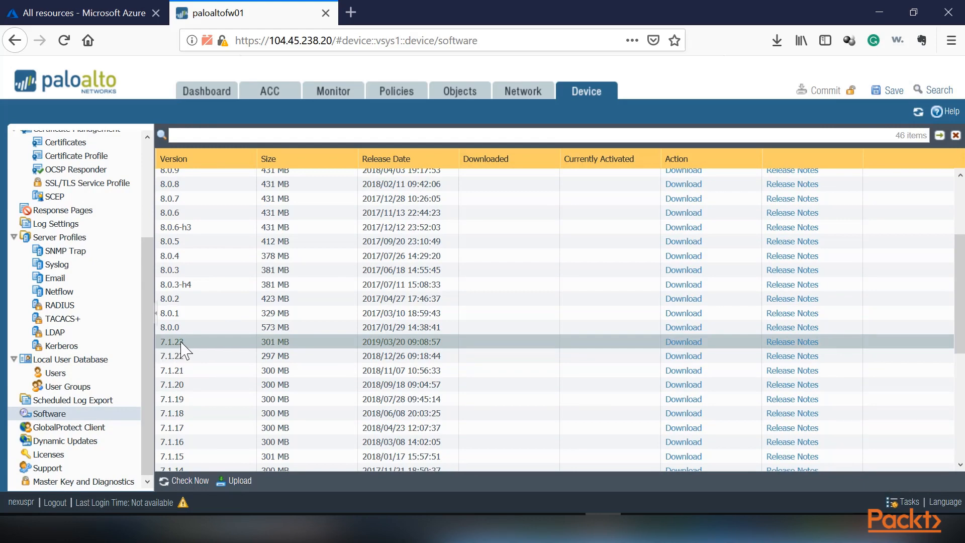
{"action": "scroll", "coordinate": [179, 327], "scroll_direction": "up", "scroll_amount": 3}
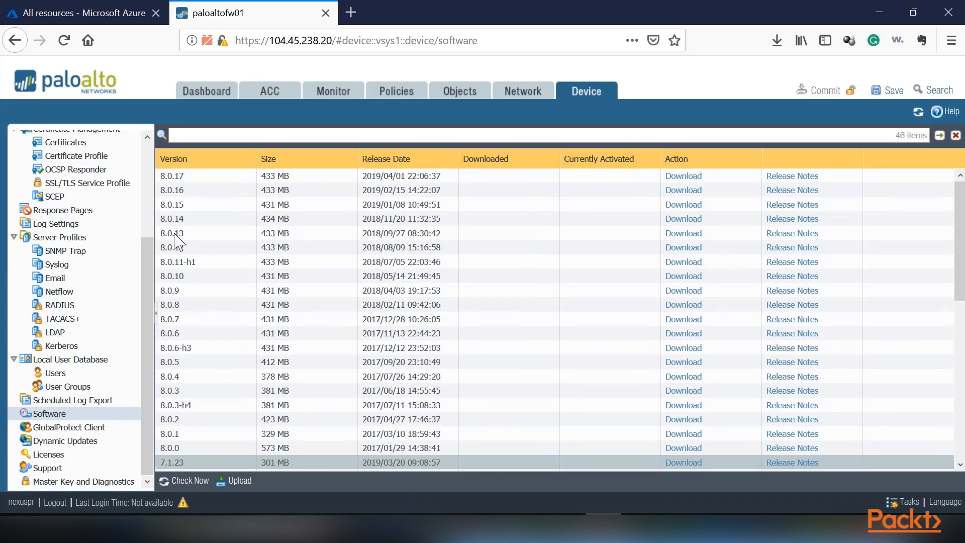
Step: Download software version 7.1.23 to the firewall and dismiss the download report
{"action": "scroll", "coordinate": [184, 406], "scroll_direction": "down", "scroll_amount": 2}
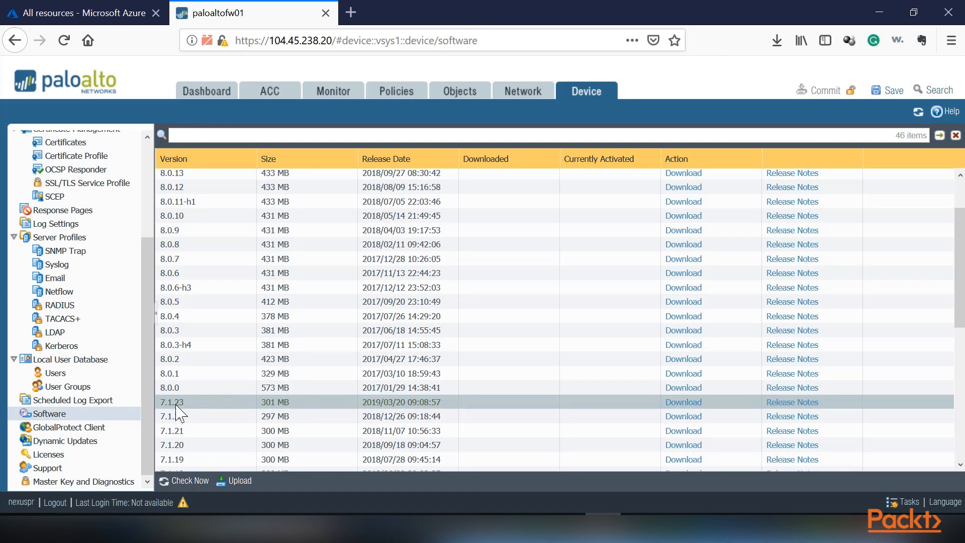
{"action": "left_click", "coordinate": [684, 402]}
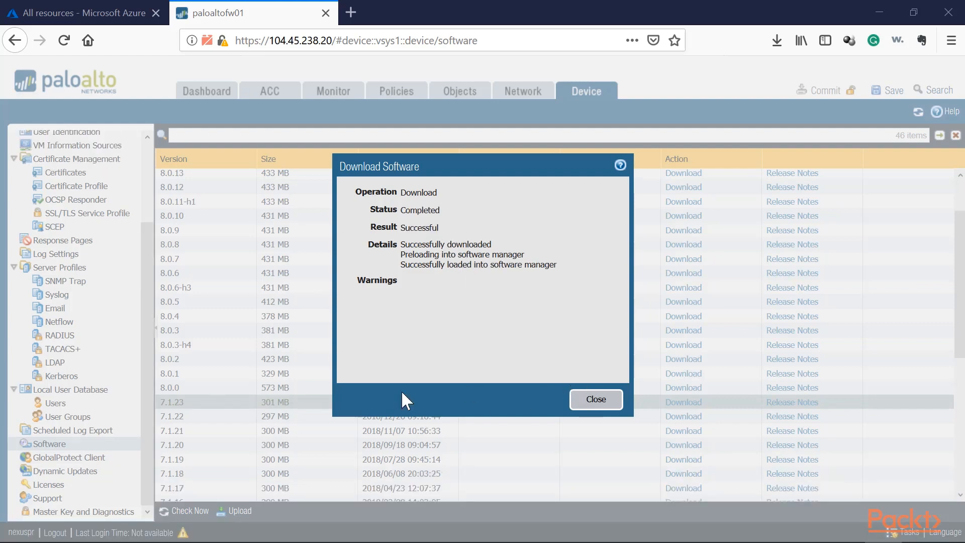
{"action": "left_click", "coordinate": [596, 399]}
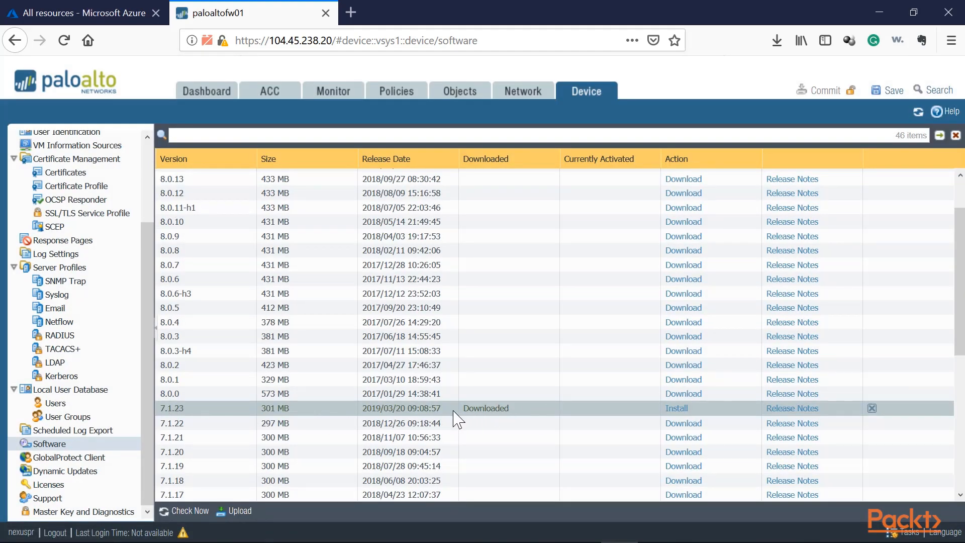
Step: Install software version 7.1.23 and reboot the device
{"action": "left_click", "coordinate": [672, 409]}
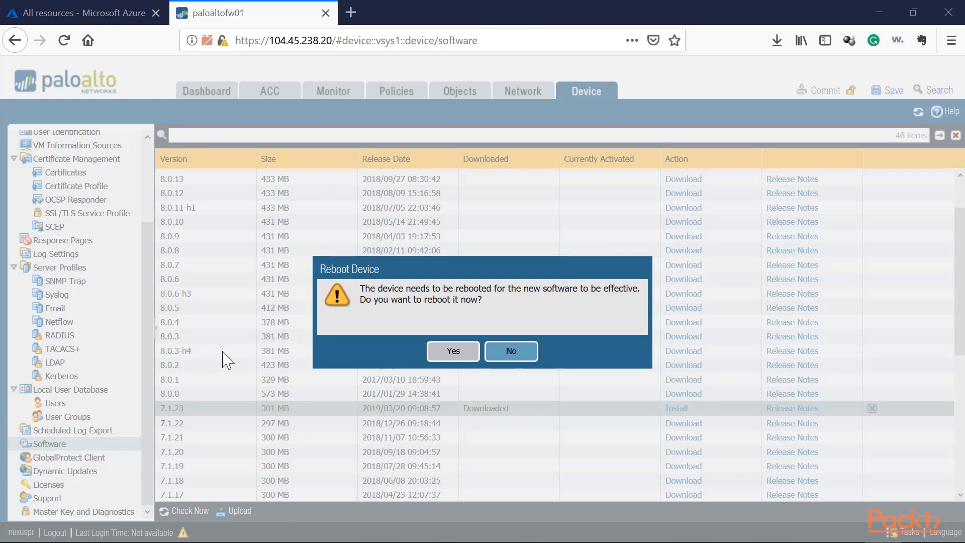
{"action": "left_click", "coordinate": [453, 353]}
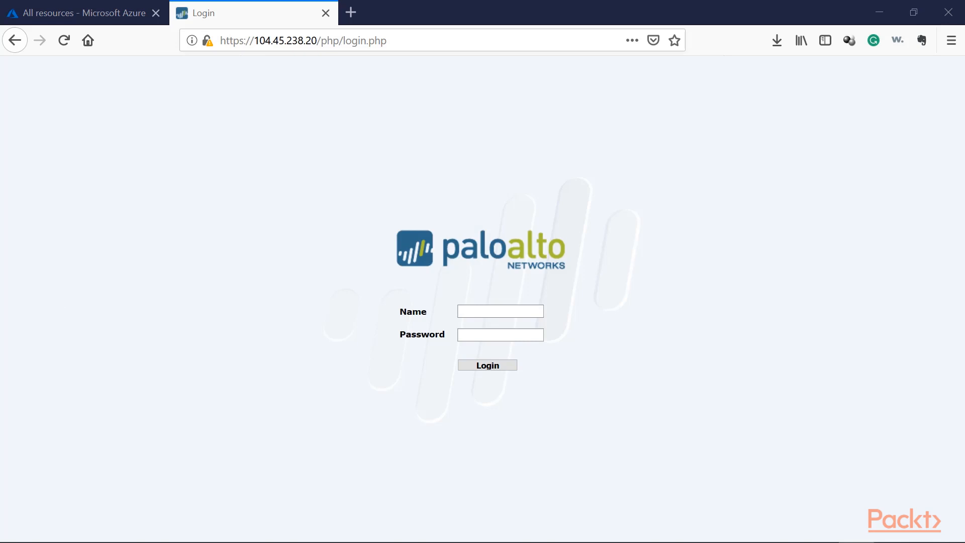
Step: Log back in to the firewall and verify its software version on the dashboard
{"action": "left_click", "coordinate": [514, 312]}
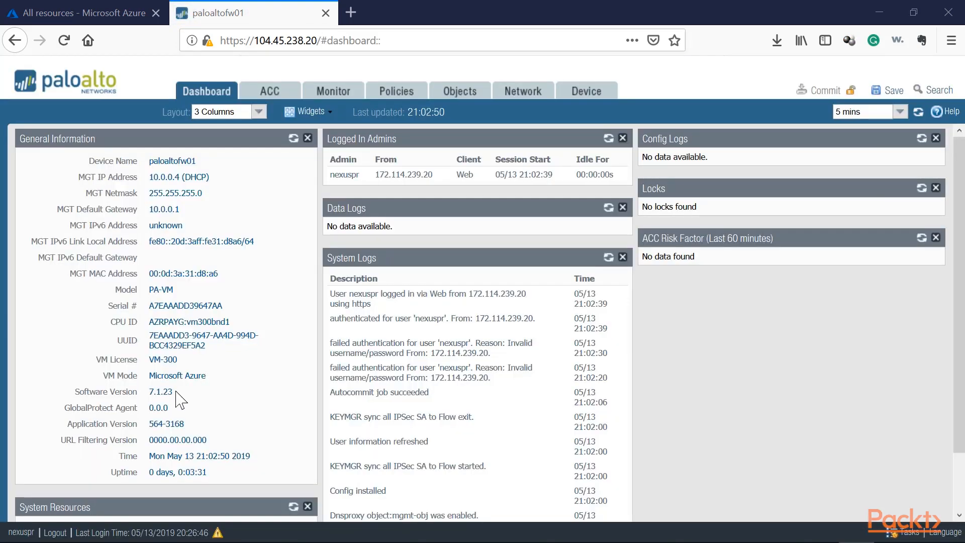
{"action": "left_click_drag", "start_coordinate": [173, 391], "coordinate": [148, 394]}
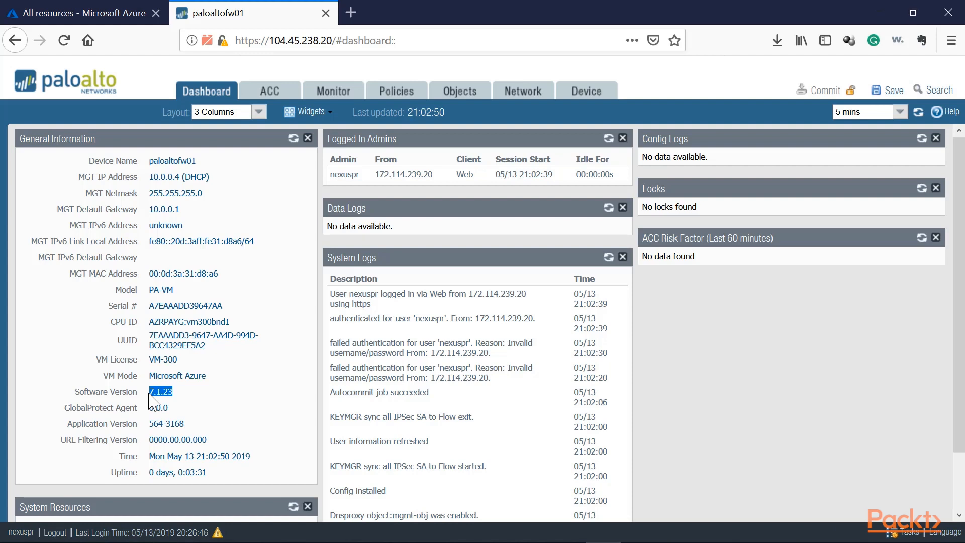
{"action": "left_click_drag", "start_coordinate": [199, 401], "coordinate": [145, 400]}
{"action": "scroll", "coordinate": [137, 393], "scroll_direction": "down", "scroll_amount": 2}
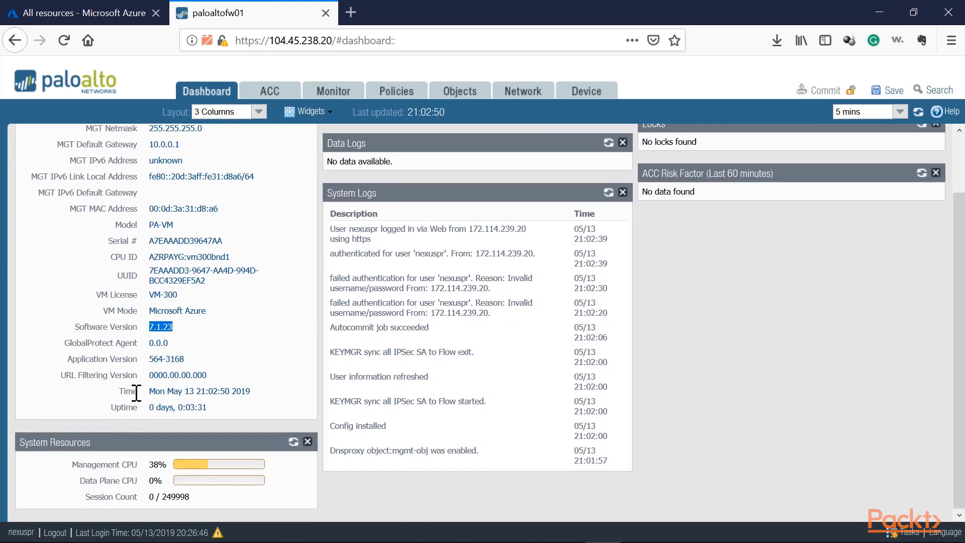
{"action": "scroll", "coordinate": [142, 397], "scroll_direction": "up", "scroll_amount": 2}
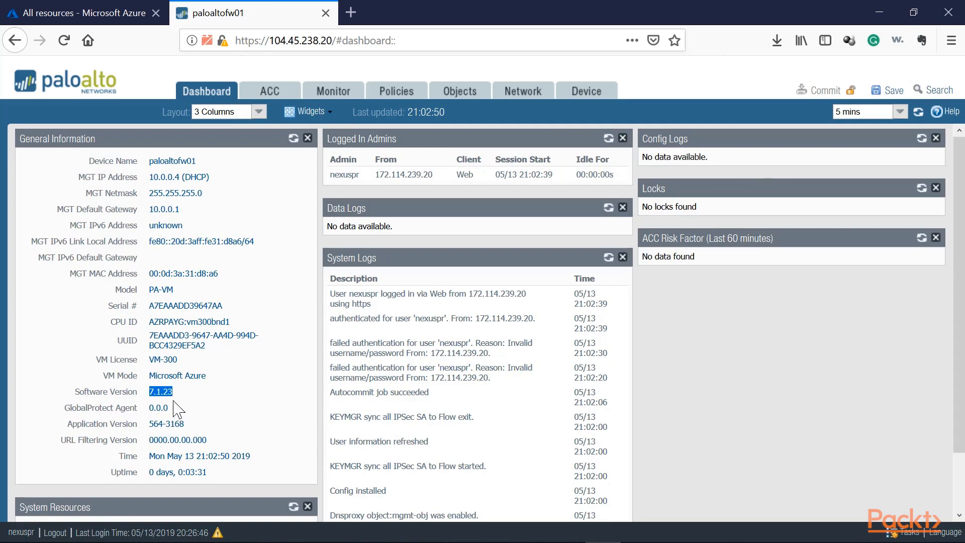
{"action": "left_click_drag", "start_coordinate": [174, 392], "coordinate": [152, 391]}
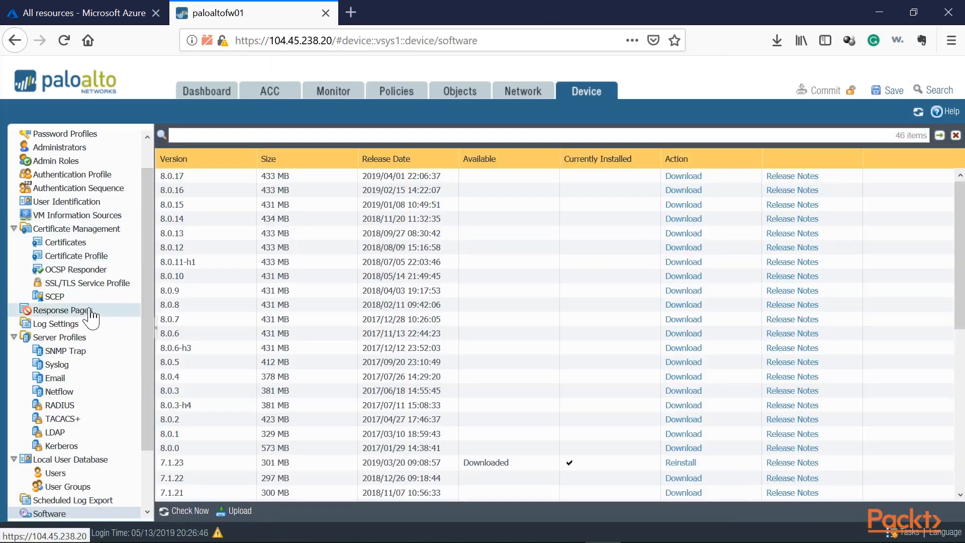
Step: Save a named configuration snapshot called PA-01-7.1.0-051319 from the device's setup operations
{"action": "scroll", "coordinate": [88, 310], "scroll_direction": "up", "scroll_amount": 2}
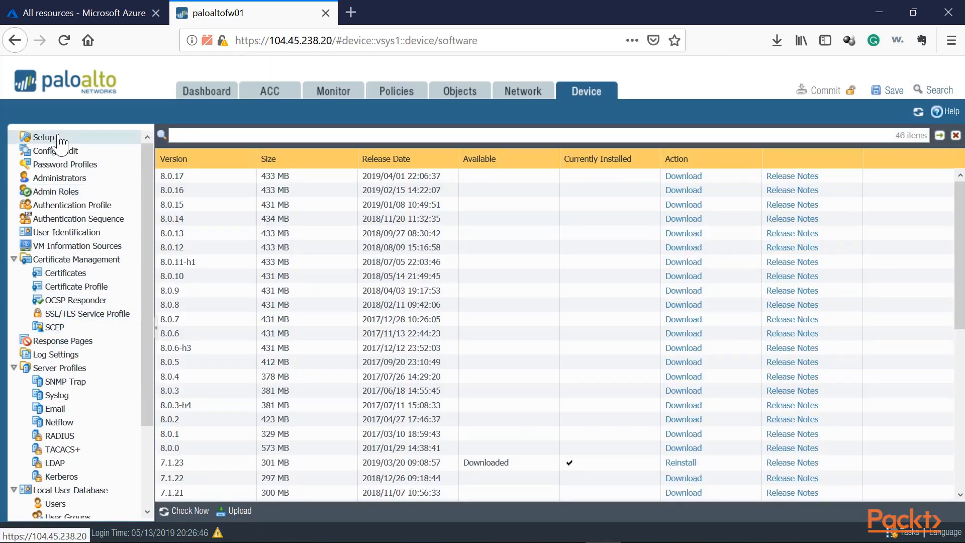
{"action": "left_click", "coordinate": [40, 137]}
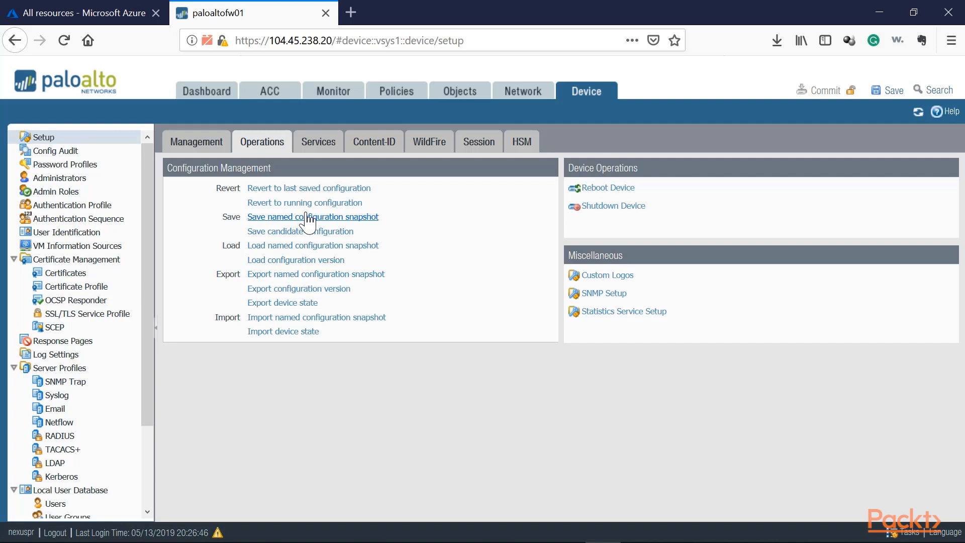
{"action": "left_click", "coordinate": [308, 217]}
{"action": "left_click", "coordinate": [457, 294]}
{"action": "type", "text": "PA-01-"}
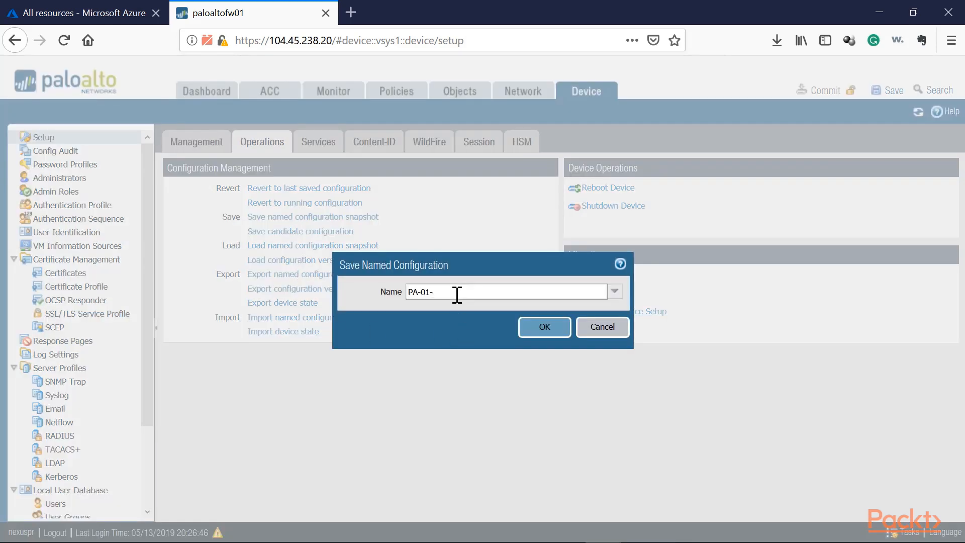
{"action": "type", "text": "7.1.1"}
{"action": "key", "text": "BackSpace"}
{"action": "type", "text": "0"}
{"action": "left_click_drag", "start_coordinate": [470, 293], "coordinate": [382, 294]}
{"action": "left_click", "coordinate": [455, 292]}
{"action": "type", "text": "-051319"}
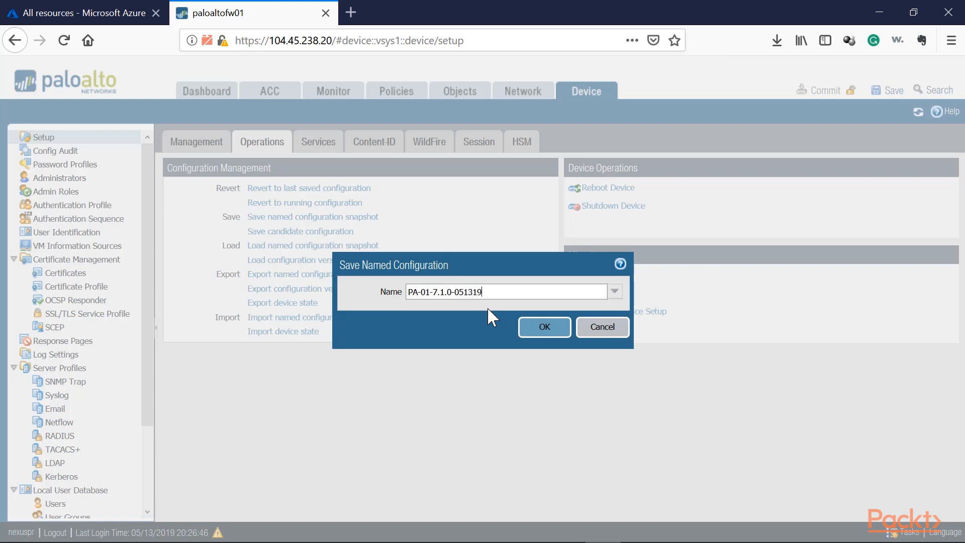
{"action": "left_click", "coordinate": [545, 332]}
{"action": "left_click", "coordinate": [483, 360]}
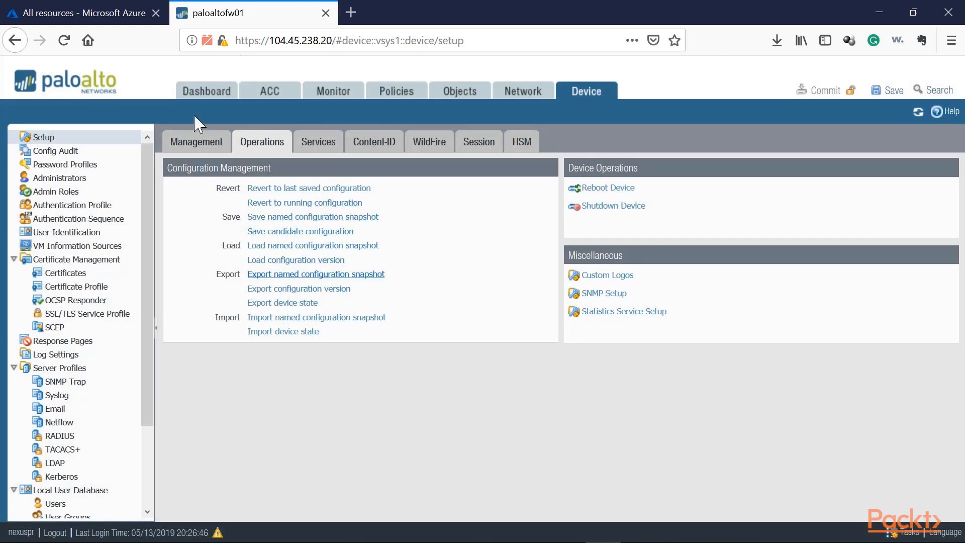
Step: Export the named configuration snapshot PA-01-7.1.0-051319 and save the file to the computer
{"action": "left_click", "coordinate": [282, 275]}
{"action": "left_click", "coordinate": [616, 293]}
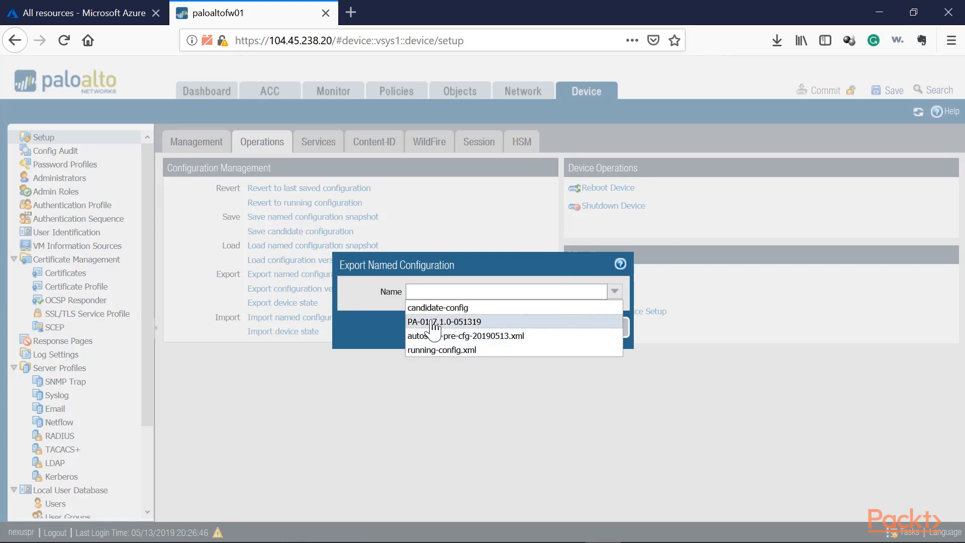
{"action": "left_click", "coordinate": [433, 322]}
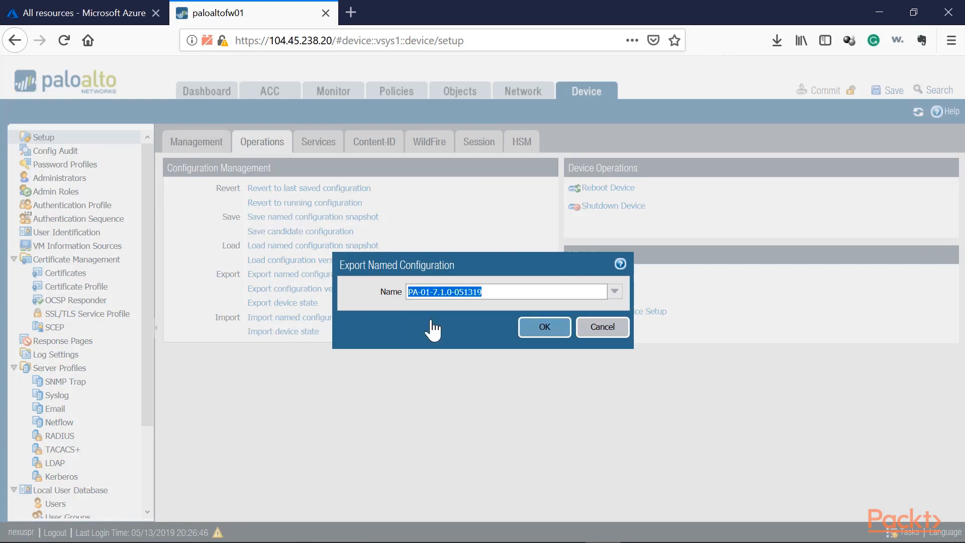
{"action": "left_click", "coordinate": [541, 327]}
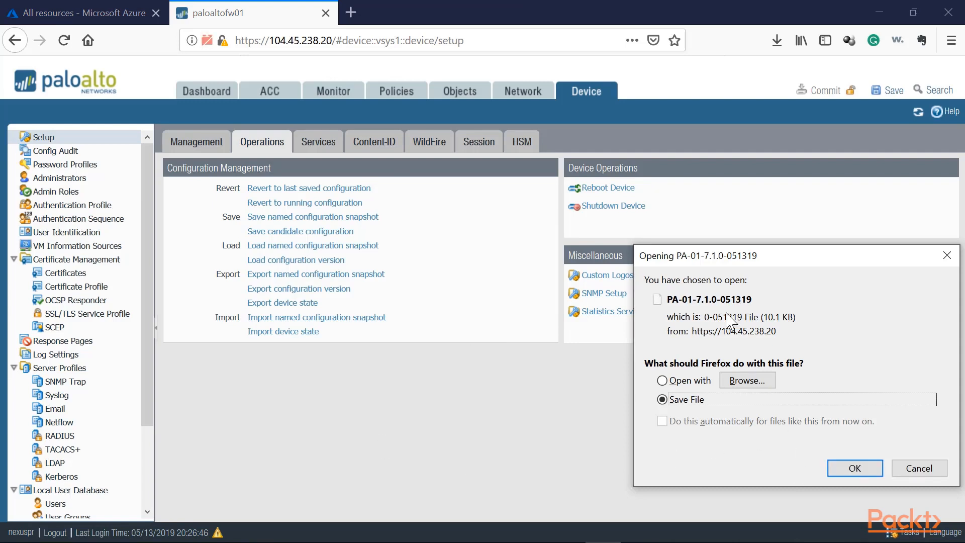
{"action": "left_click", "coordinate": [849, 470]}
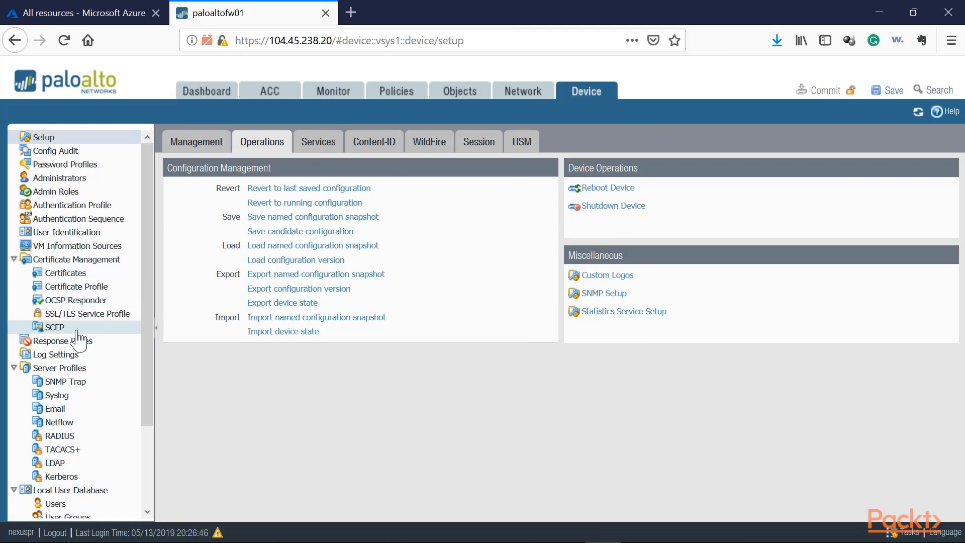
Step: Open the software release list again and review which version is installed and which 8.0 releases are available
{"action": "scroll", "coordinate": [75, 402], "scroll_direction": "down", "scroll_amount": 4}
{"action": "left_click", "coordinate": [64, 443]}
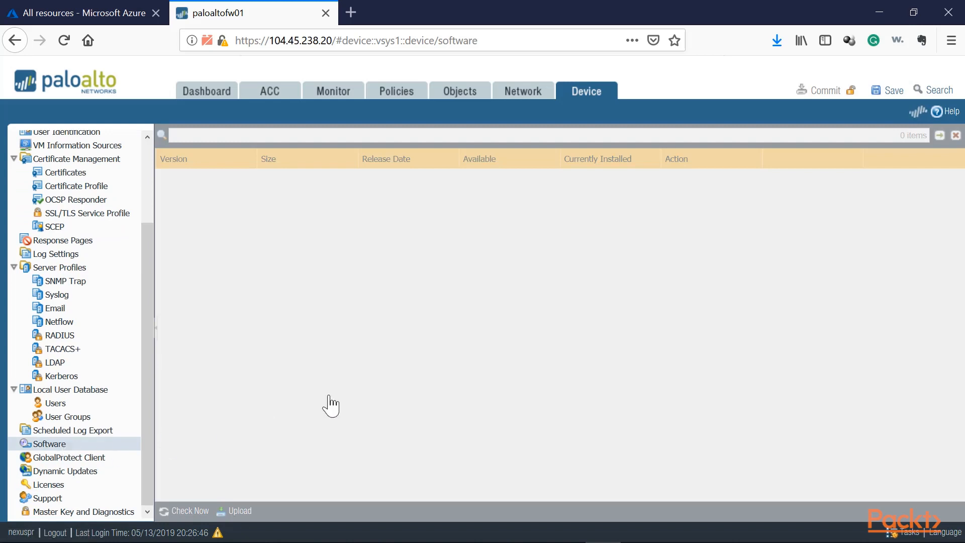
{"action": "scroll", "coordinate": [301, 392], "scroll_direction": "down", "scroll_amount": 5}
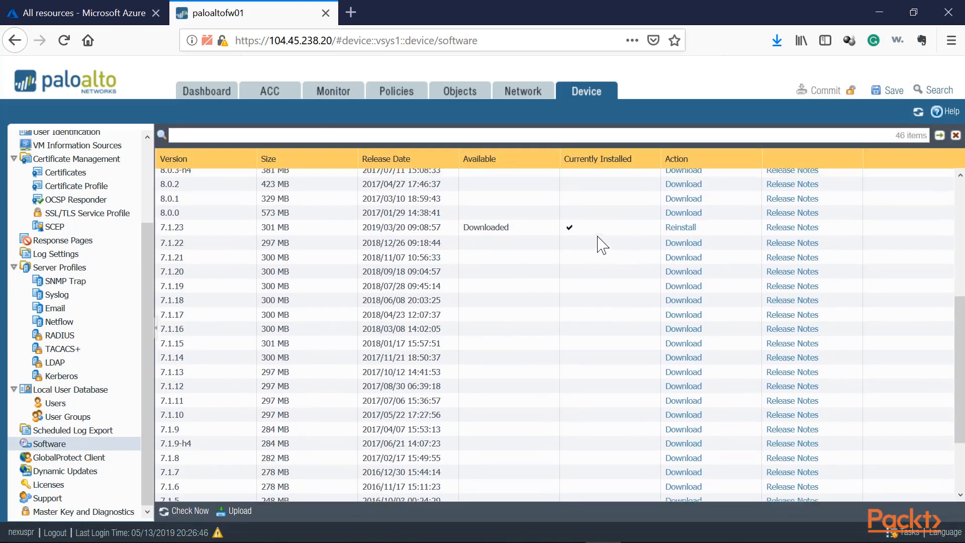
{"action": "scroll", "coordinate": [601, 245], "scroll_direction": "up", "scroll_amount": 5}
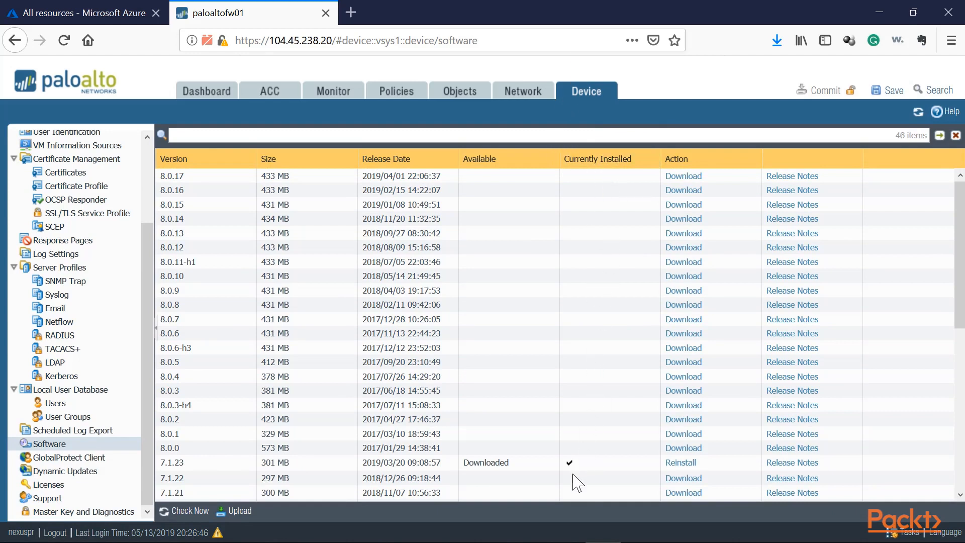
Step: Download the 8.0.0 base release to the firewall from the software list
{"action": "left_click", "coordinate": [572, 465]}
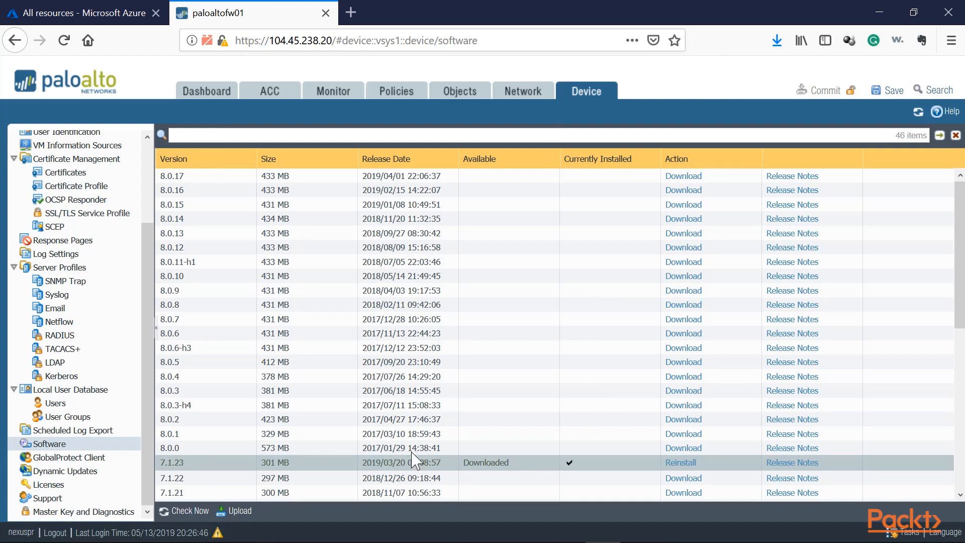
{"action": "left_click", "coordinate": [199, 445]}
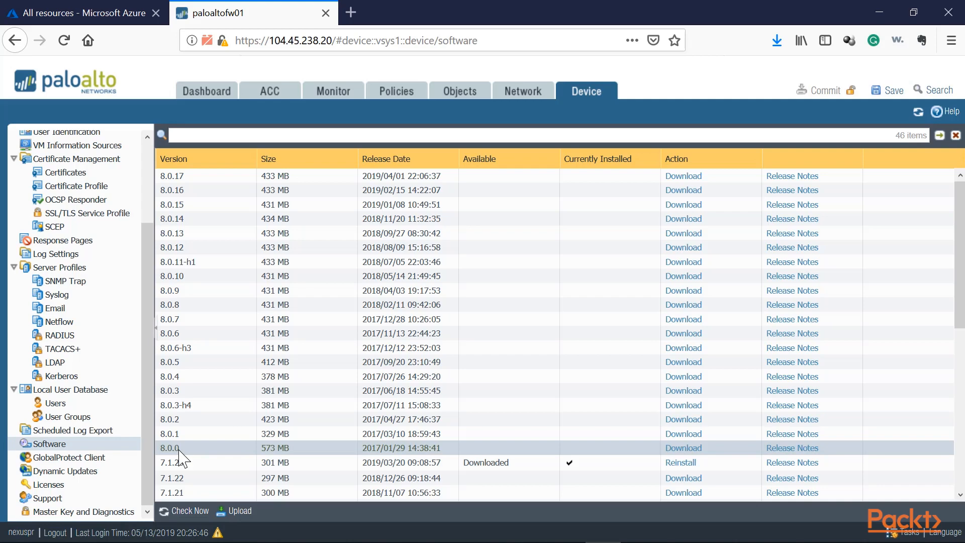
{"action": "left_click", "coordinate": [694, 449]}
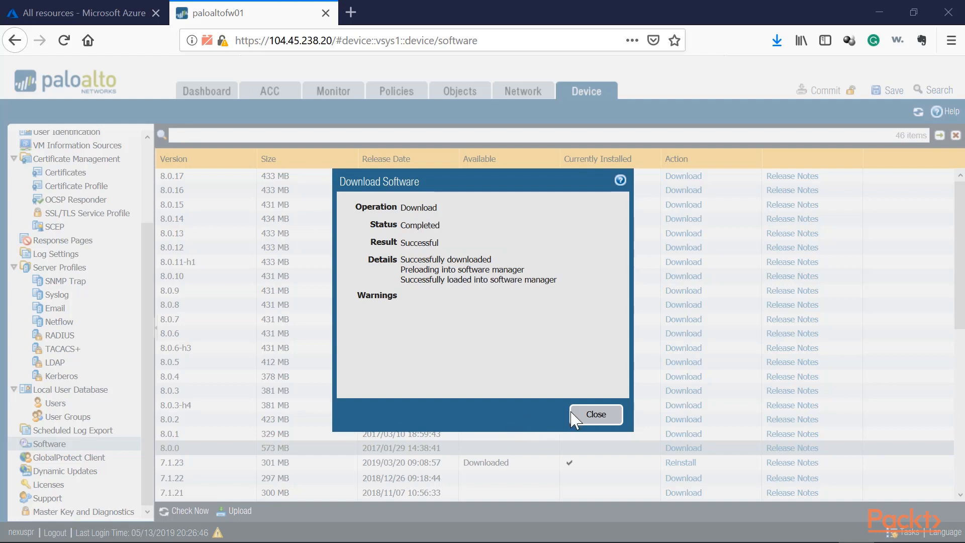
{"action": "left_click", "coordinate": [582, 418]}
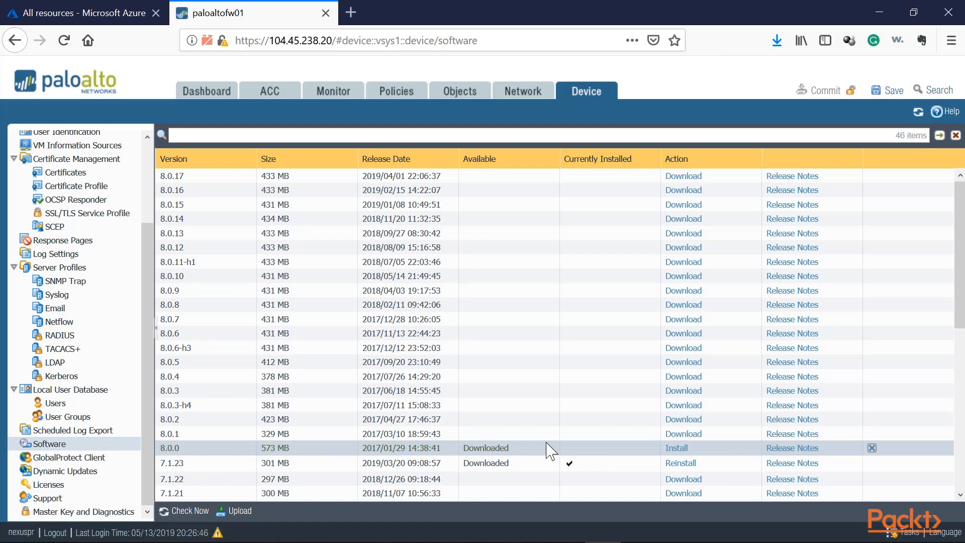
Step: Try to install PAN-OS 8.0.0, reading the feature release warning and the content version details in the install result
{"action": "left_click", "coordinate": [676, 449]}
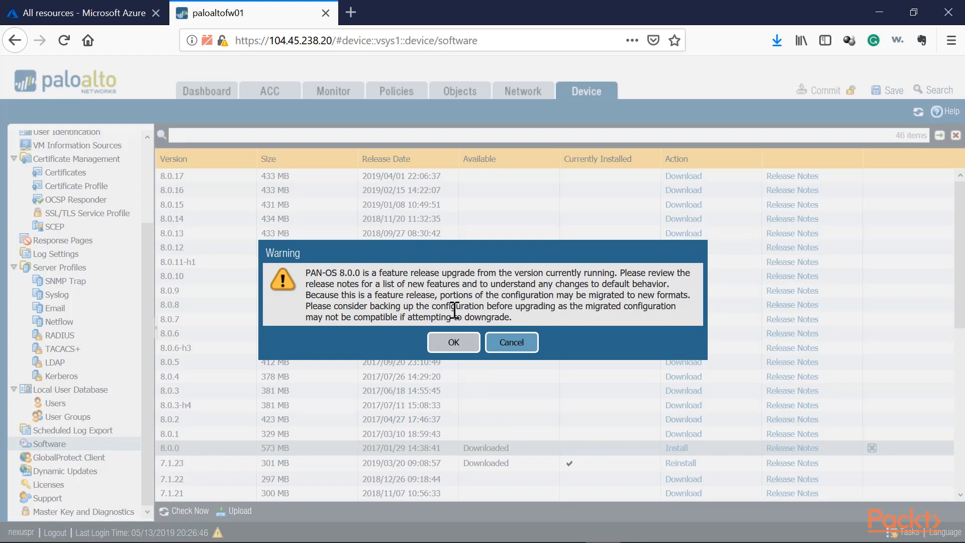
{"action": "left_click_drag", "start_coordinate": [359, 306], "coordinate": [432, 335]}
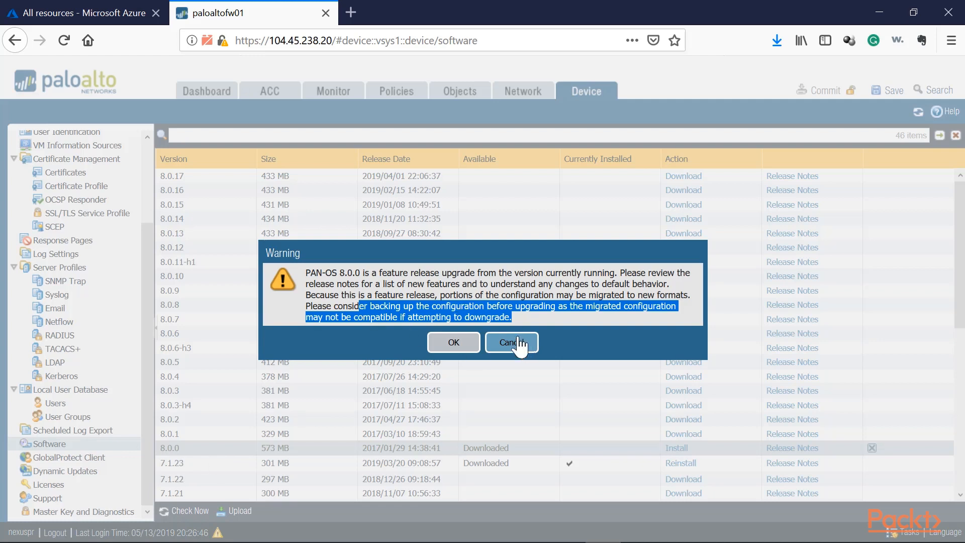
{"action": "left_click", "coordinate": [355, 282]}
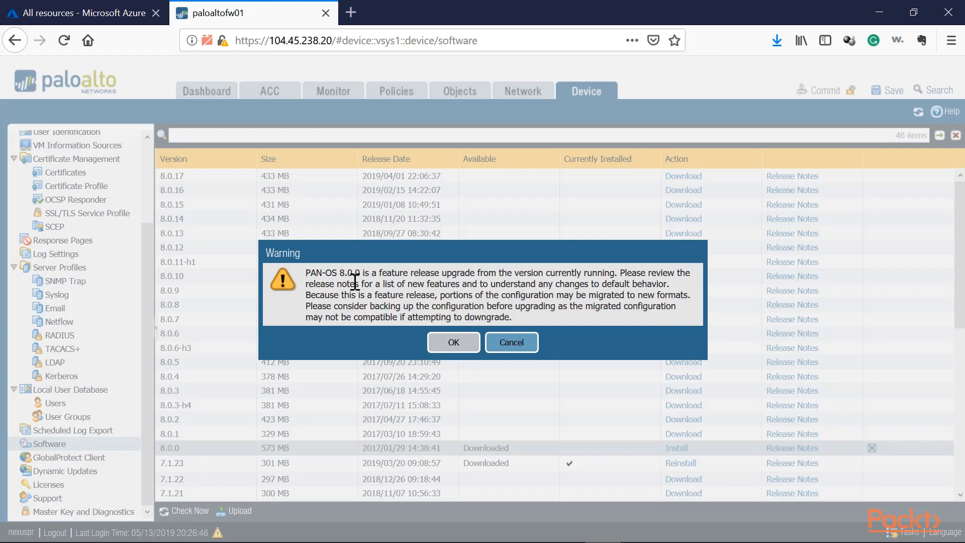
{"action": "left_click_drag", "start_coordinate": [340, 273], "coordinate": [360, 273]}
{"action": "left_click", "coordinate": [455, 343]}
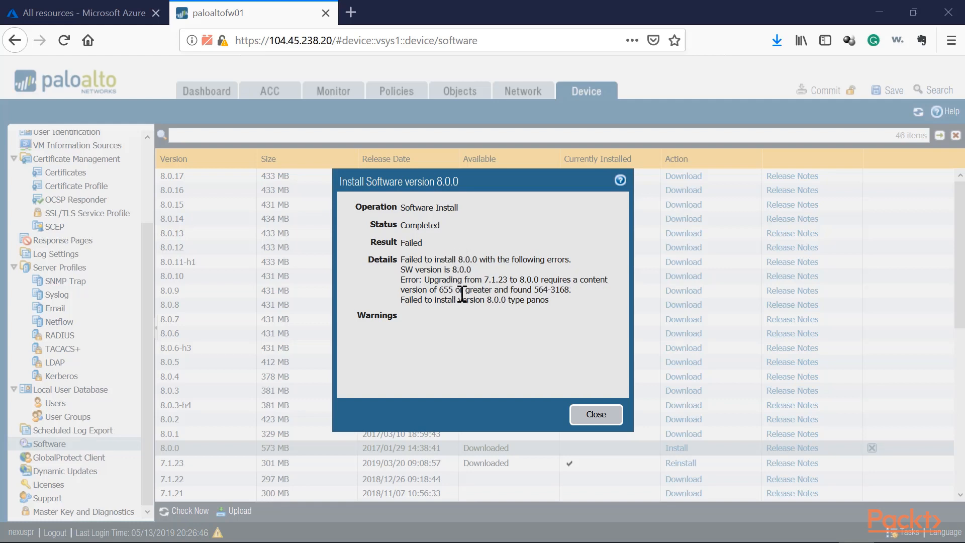
{"action": "left_click_drag", "start_coordinate": [435, 290], "coordinate": [462, 290]}
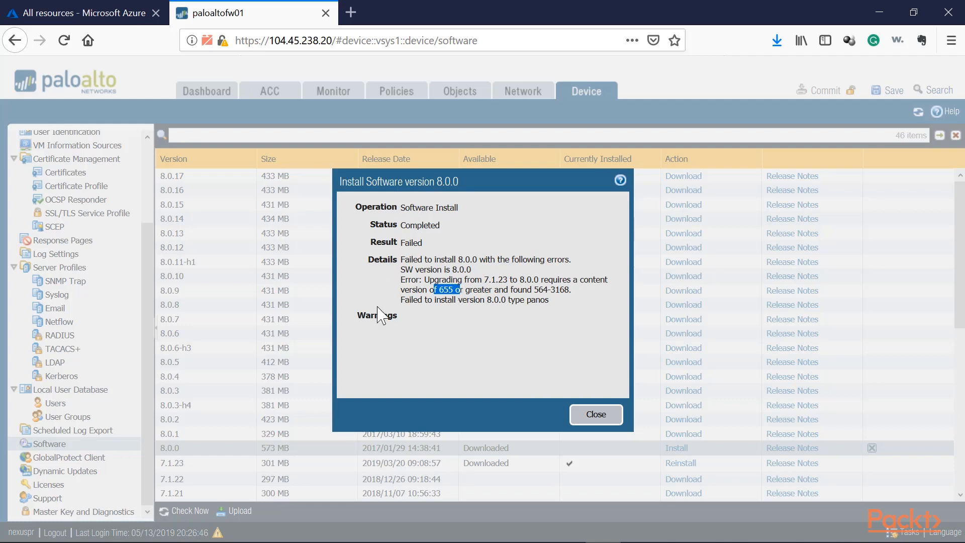
{"action": "left_click", "coordinate": [460, 294]}
{"action": "mouse_move", "coordinate": [447, 290]}
{"action": "left_mouse_down"}
{"action": "mouse_move", "coordinate": [467, 291]}
{"action": "mouse_move", "coordinate": [438, 292]}
{"action": "mouse_move", "coordinate": [457, 292]}
{"action": "left_mouse_up"}
{"action": "left_click_drag", "start_coordinate": [570, 292], "coordinate": [546, 292]}
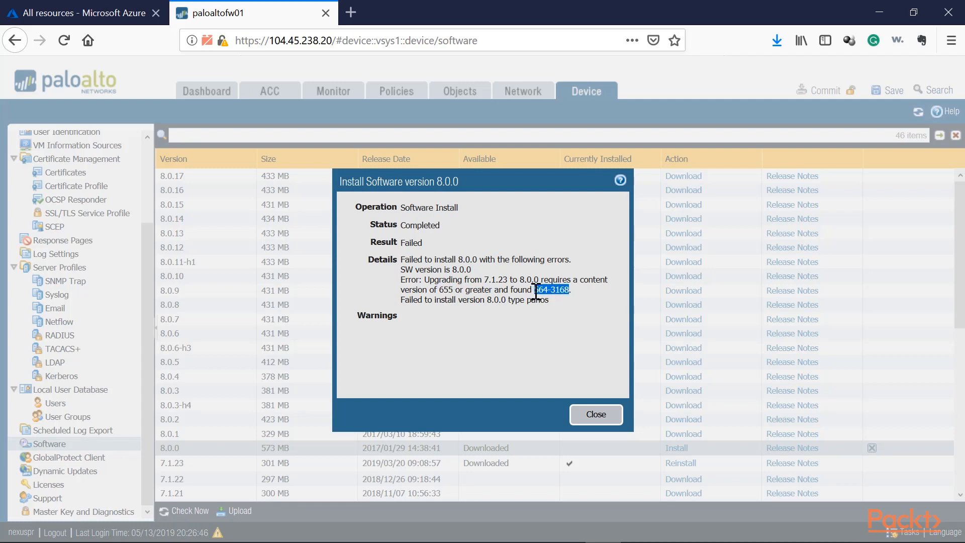
{"action": "left_click", "coordinate": [598, 415]}
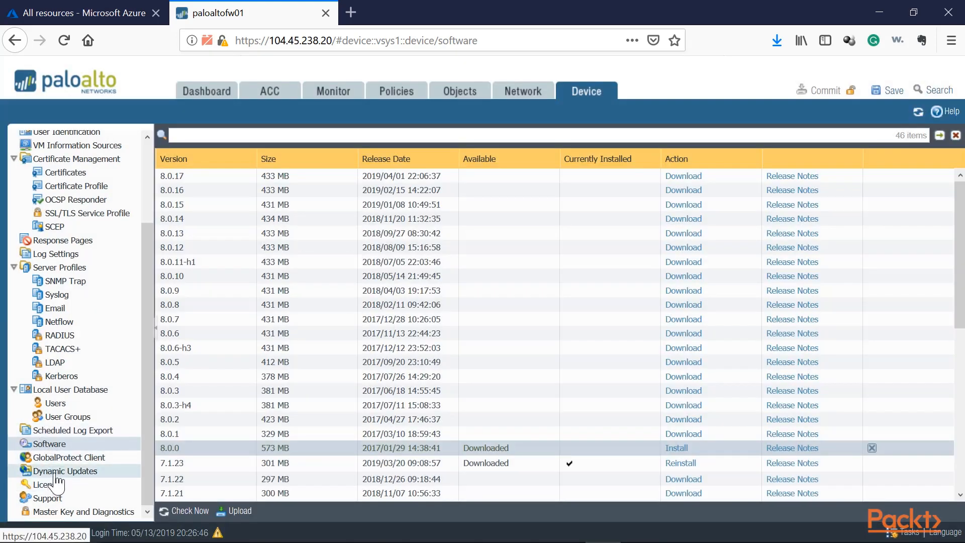
Step: Check for dynamic updates, then download and install the Applications and Threats content version 8151-5448
{"action": "left_click", "coordinate": [64, 471]}
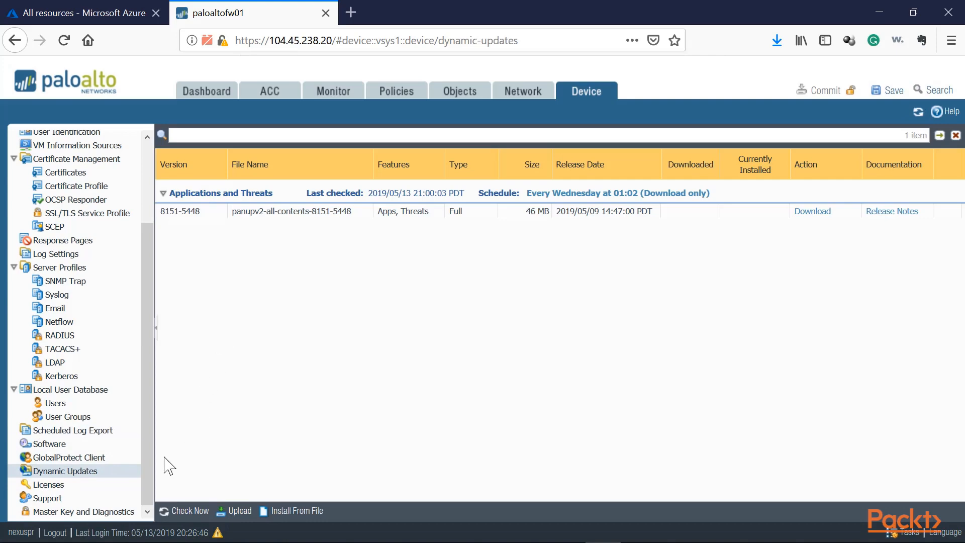
{"action": "left_click", "coordinate": [180, 510]}
{"action": "left_click", "coordinate": [209, 213]}
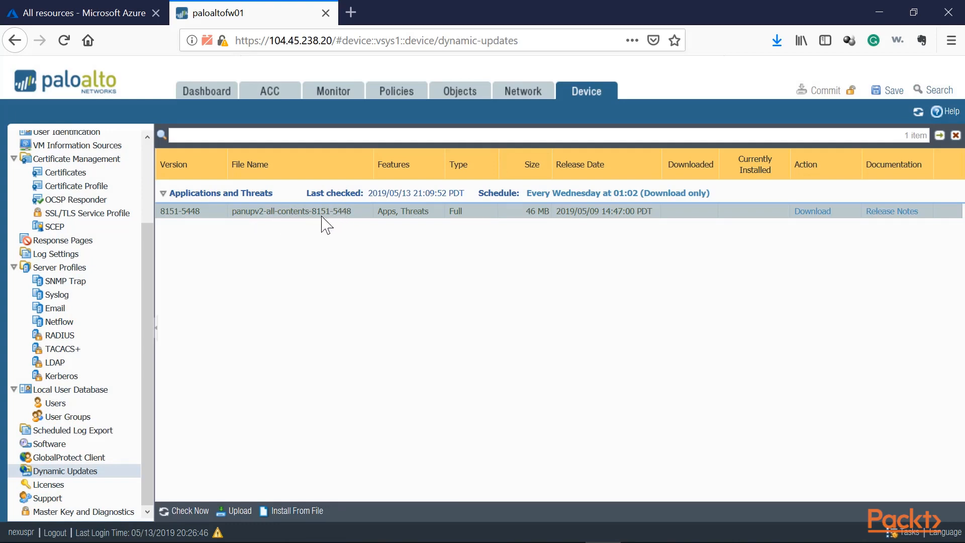
{"action": "left_click", "coordinate": [817, 213]}
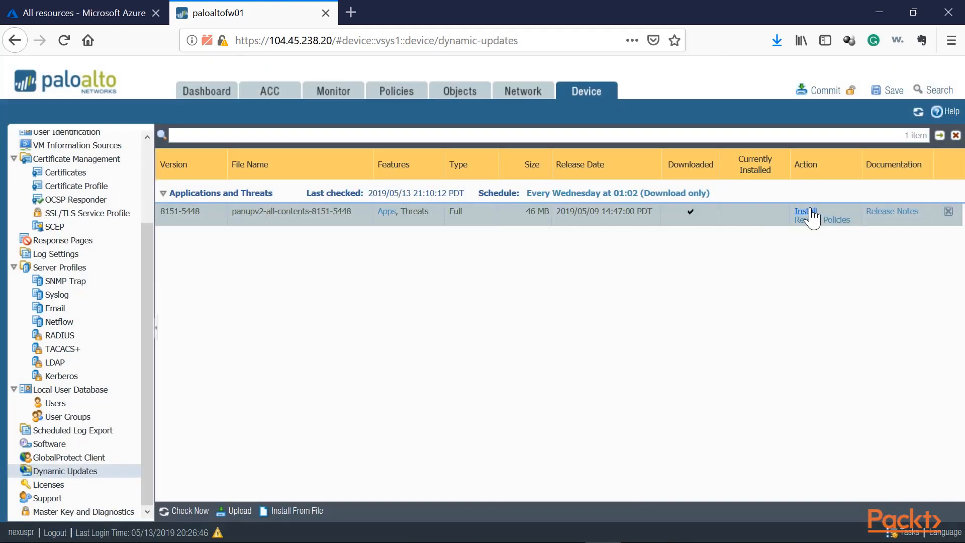
{"action": "left_click", "coordinate": [809, 214]}
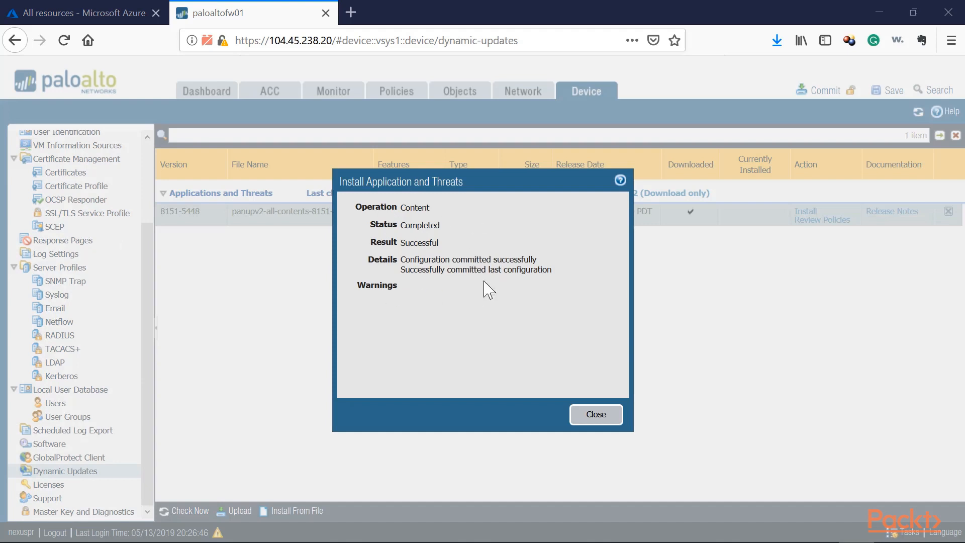
{"action": "left_click", "coordinate": [592, 423]}
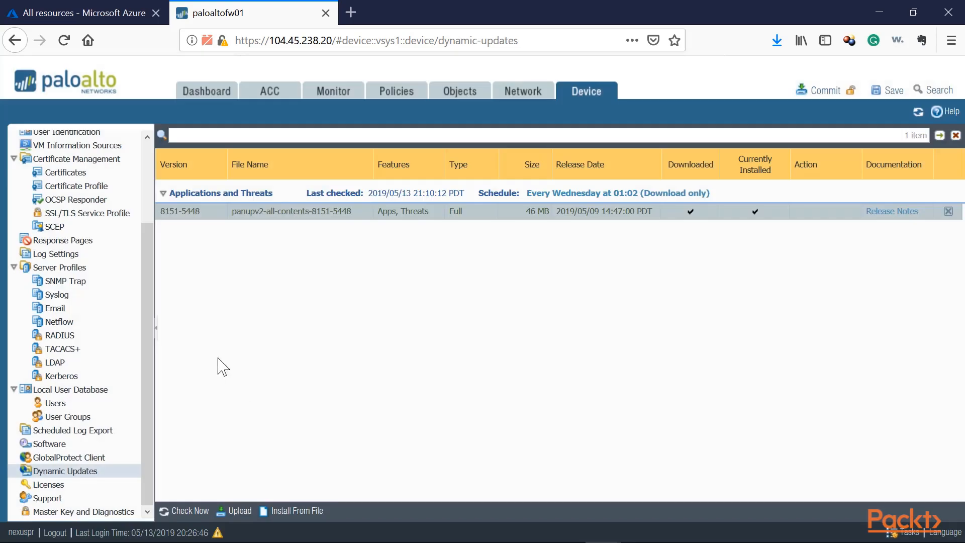
Step: Check for dynamic updates again, download and install the antivirus version 2977-3487, and recheck for further updates
{"action": "left_click", "coordinate": [187, 510]}
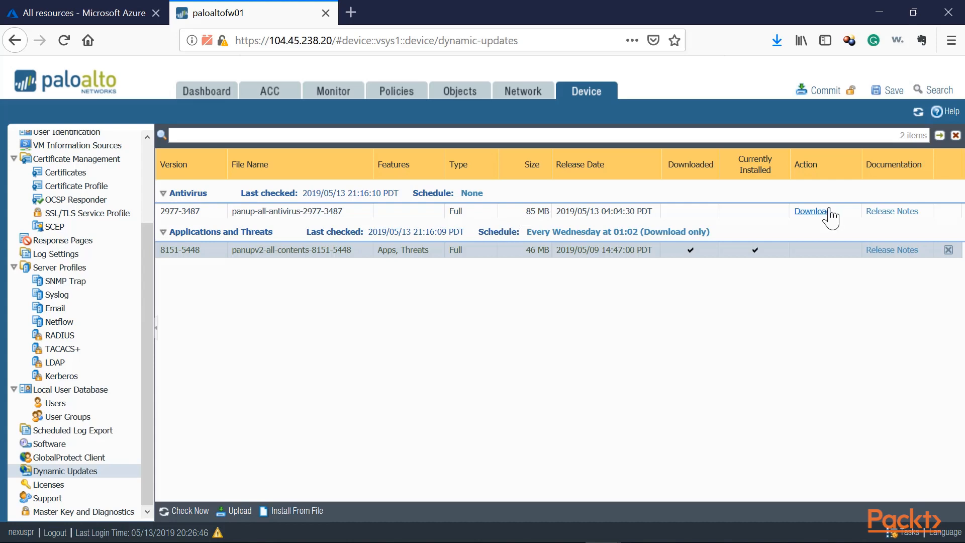
{"action": "left_click", "coordinate": [813, 211]}
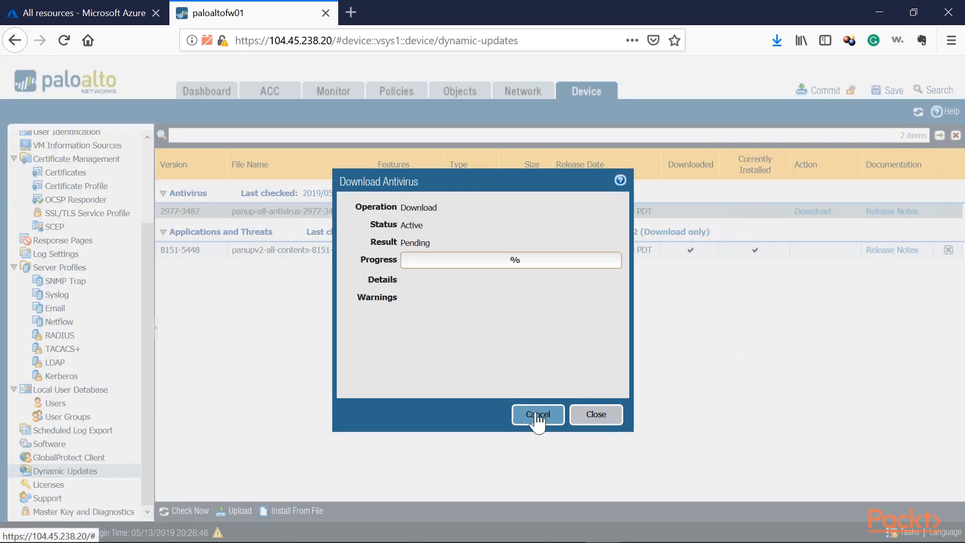
{"action": "left_click", "coordinate": [599, 415]}
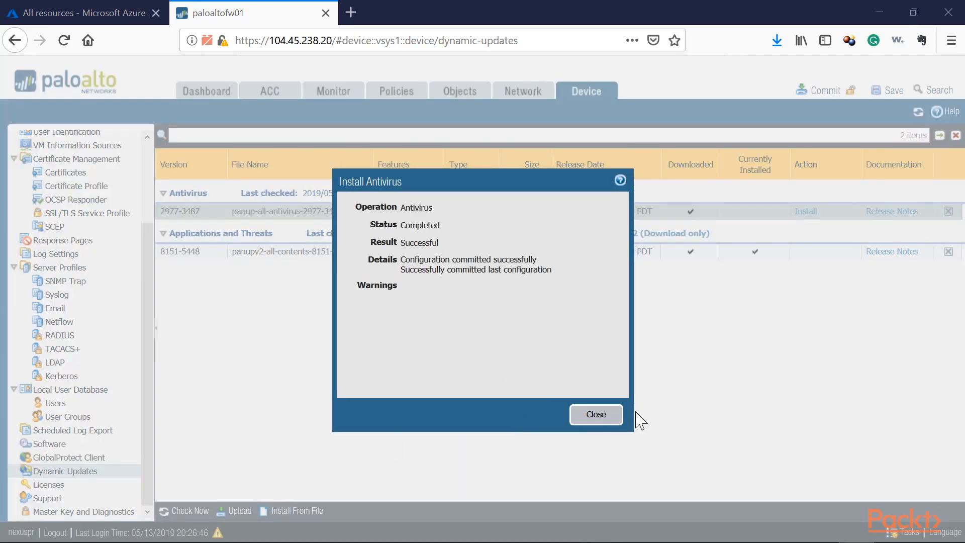
{"action": "left_click", "coordinate": [583, 416]}
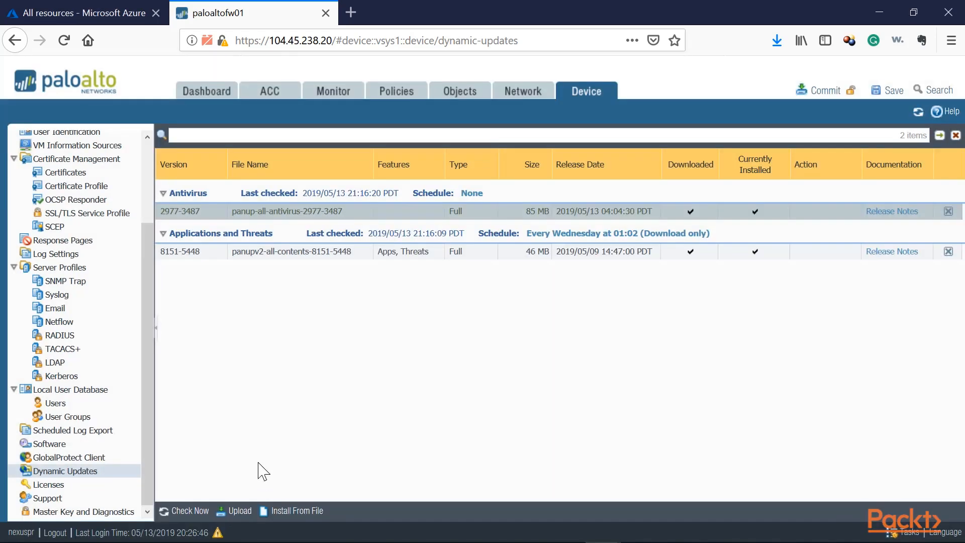
{"action": "left_click", "coordinate": [186, 511]}
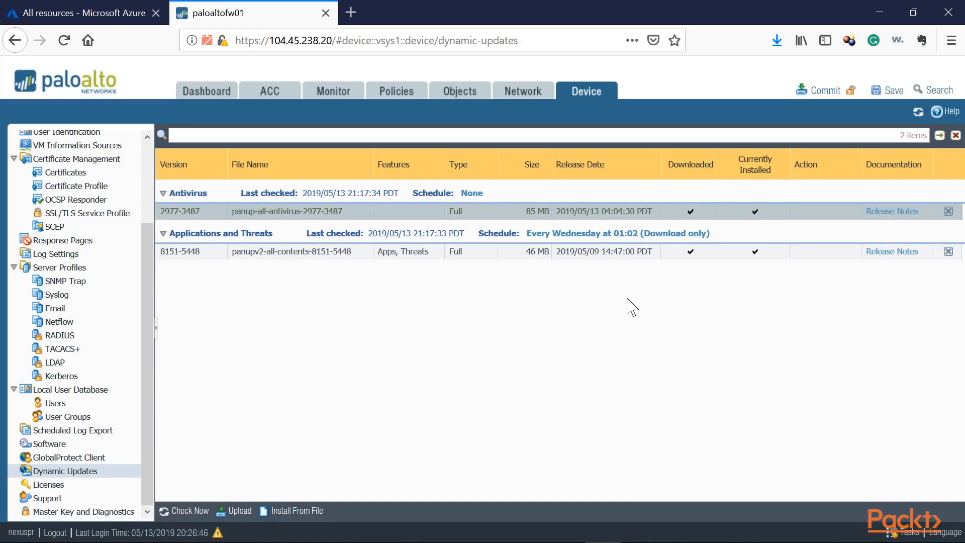
Step: Install the downloaded 8.0.0 software release, accept the feature release upgrade, and reboot the firewall
{"action": "left_click", "coordinate": [42, 445]}
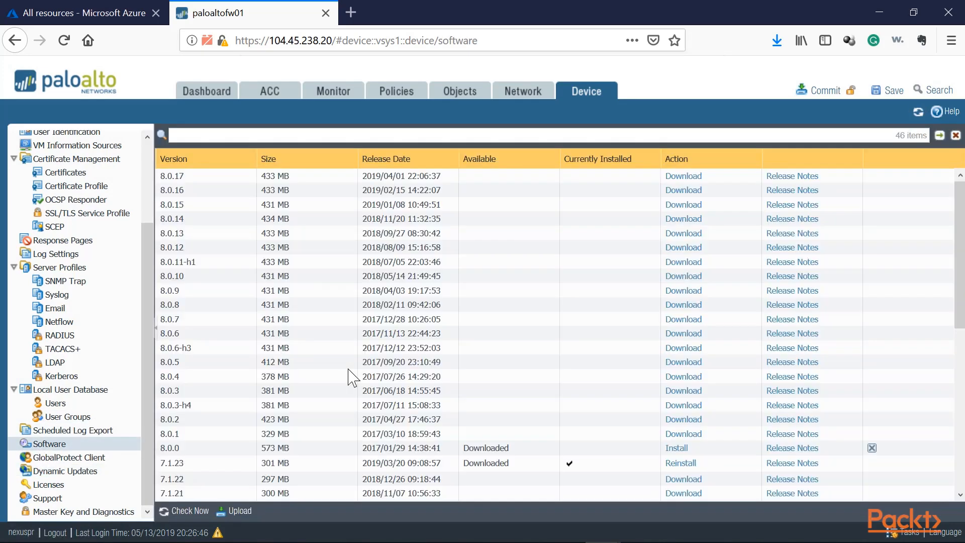
{"action": "left_click", "coordinate": [676, 448]}
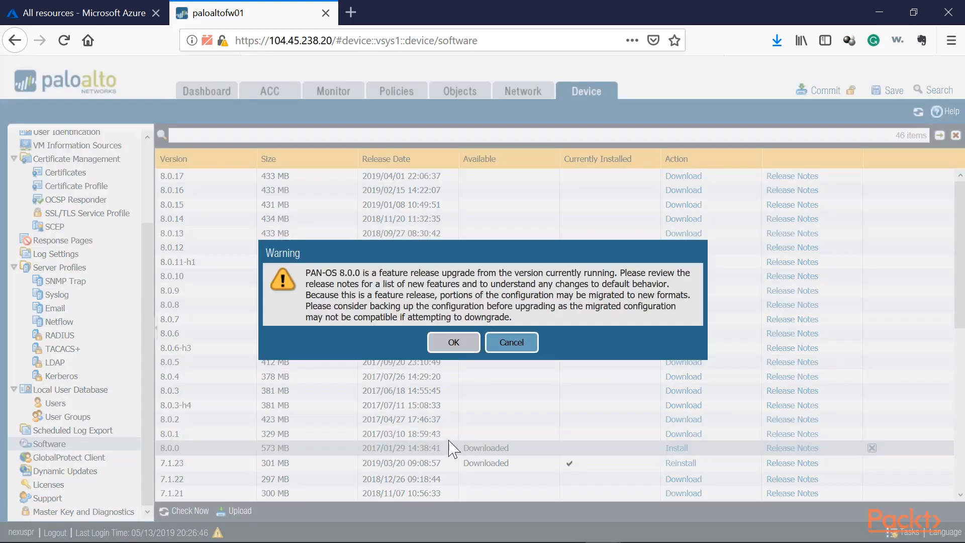
{"action": "left_click", "coordinate": [453, 346]}
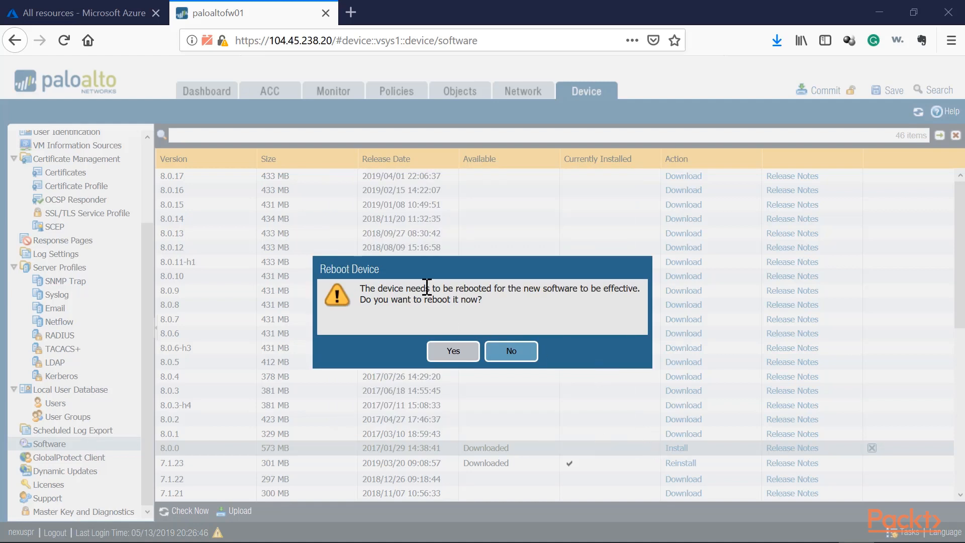
{"action": "left_click", "coordinate": [453, 352]}
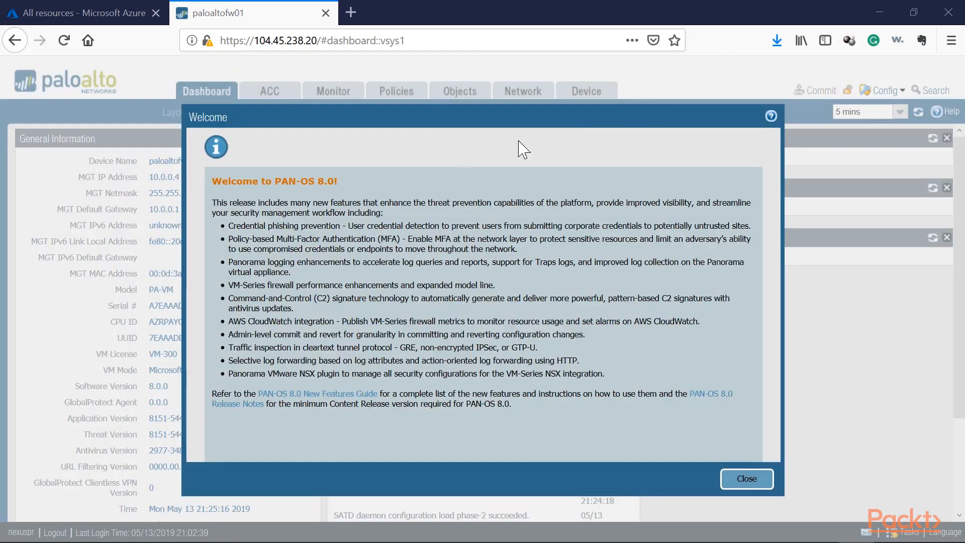
Step: Dismiss the PAN-OS 8.0 welcome notice and verify the firewall's software version on the dashboard
{"action": "left_click", "coordinate": [748, 481]}
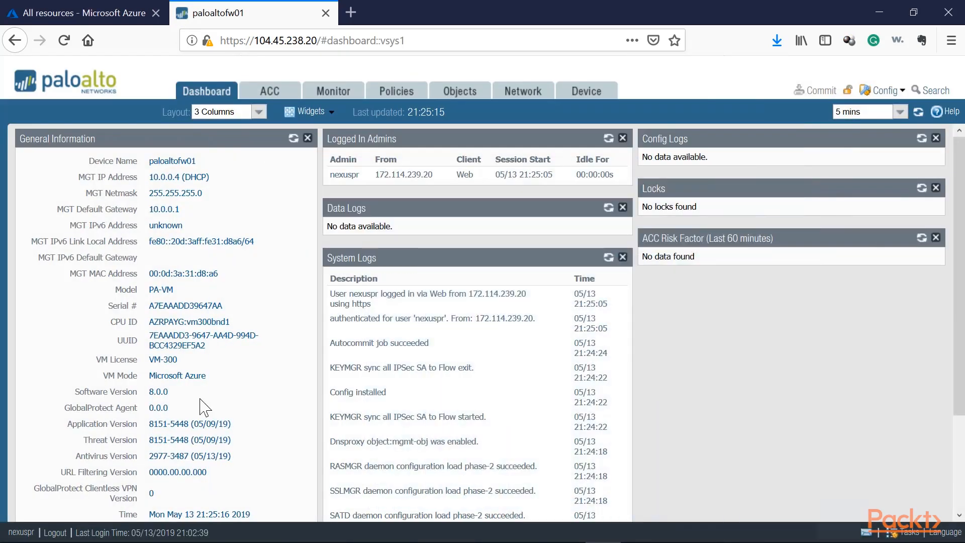
{"action": "double_click", "coordinate": [165, 389]}
{"action": "left_click_drag", "start_coordinate": [173, 394], "coordinate": [147, 390]}
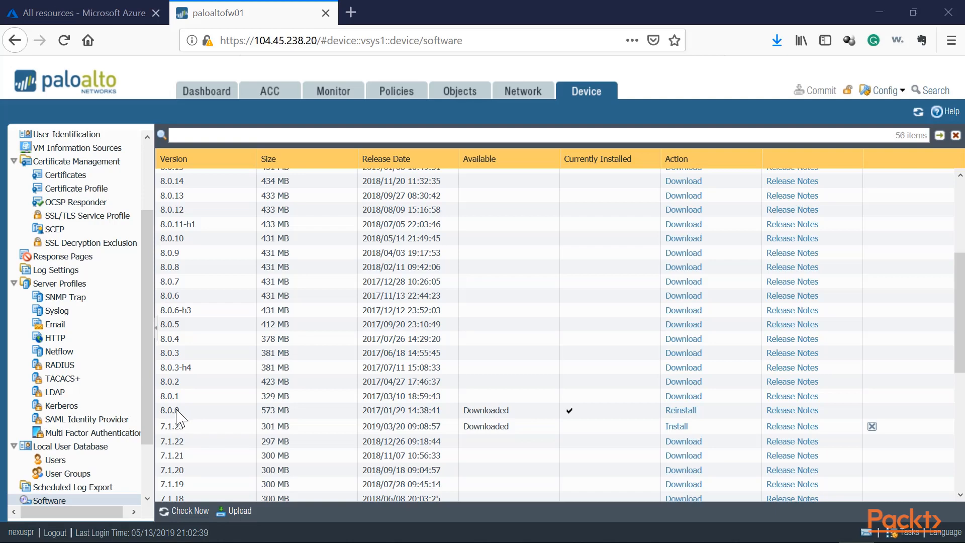
Step: Download and install software release 8.0.17, rebooting the firewall to apply it
{"action": "scroll", "coordinate": [178, 417], "scroll_direction": "up", "scroll_amount": 6}
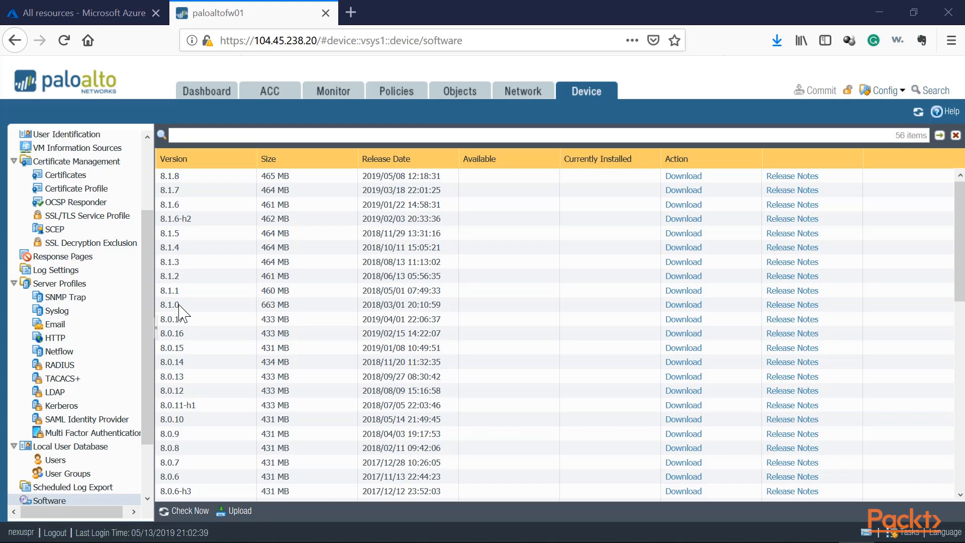
{"action": "scroll", "coordinate": [178, 310], "scroll_direction": "down", "scroll_amount": 8}
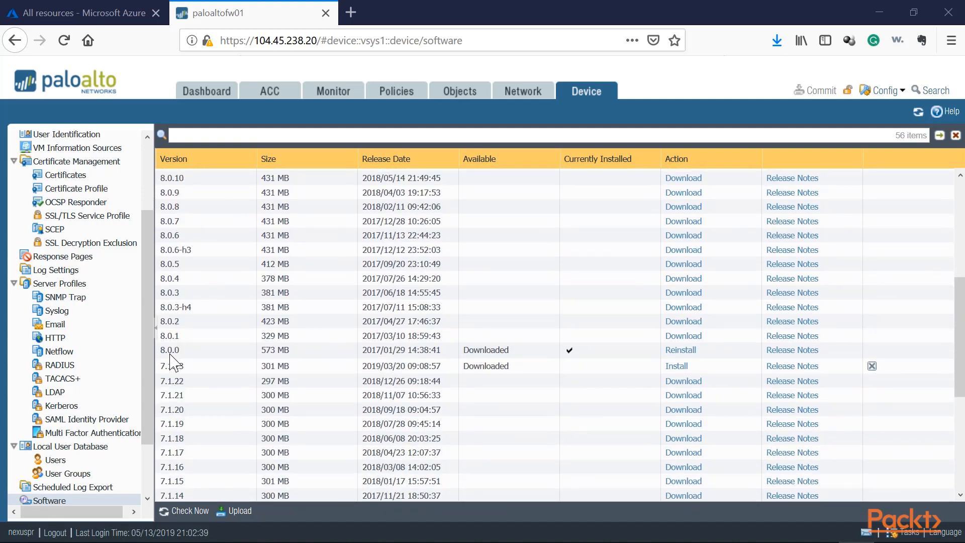
{"action": "scroll", "coordinate": [175, 351], "scroll_direction": "up", "scroll_amount": 8}
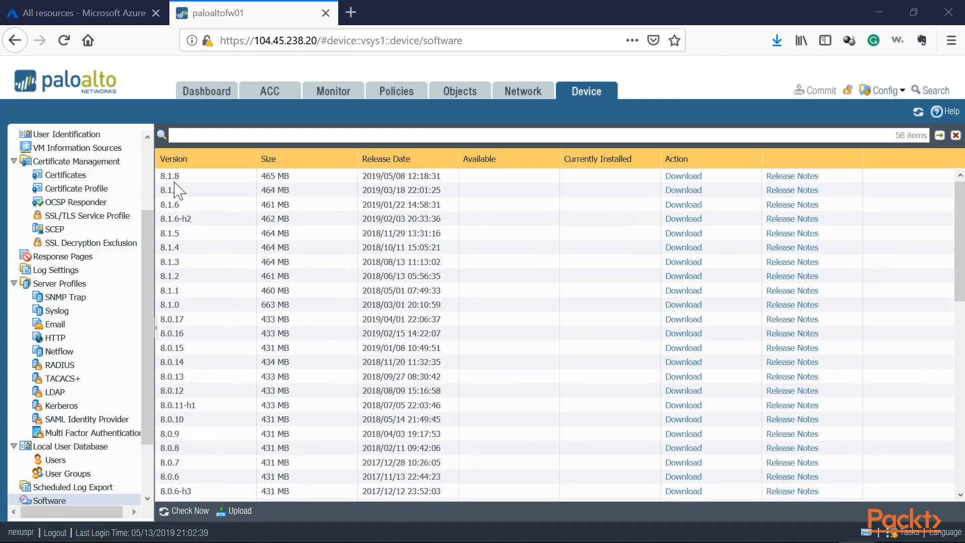
{"action": "left_click", "coordinate": [182, 322]}
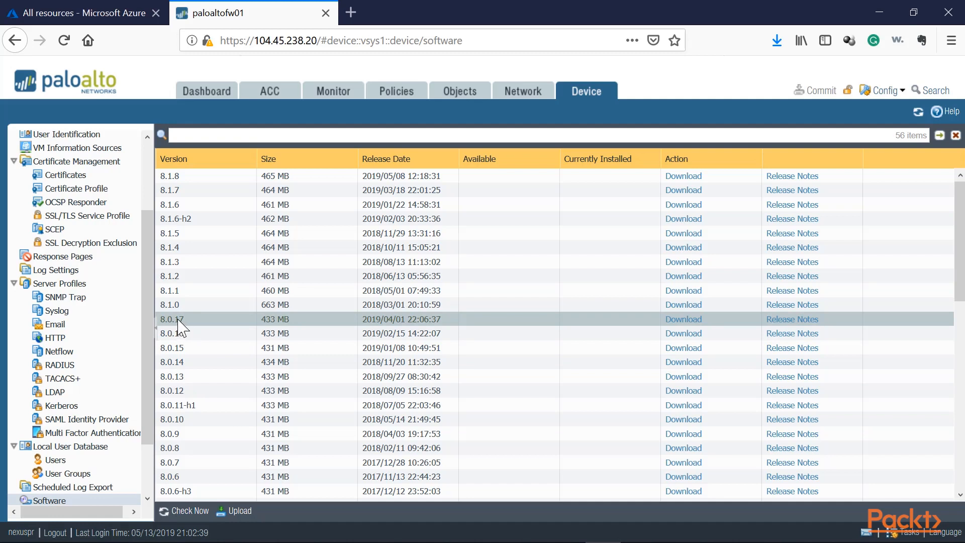
{"action": "left_click", "coordinate": [189, 307]}
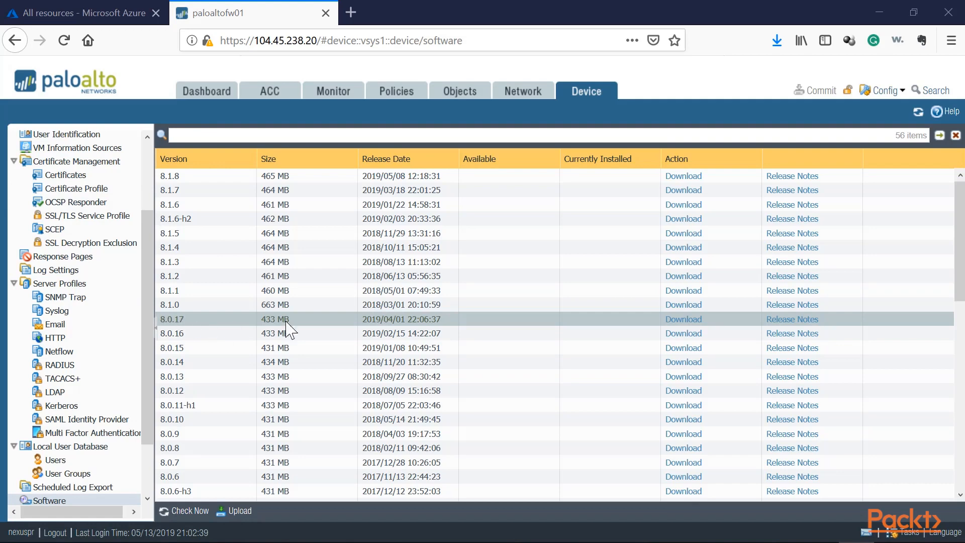
{"action": "left_click", "coordinate": [678, 319]}
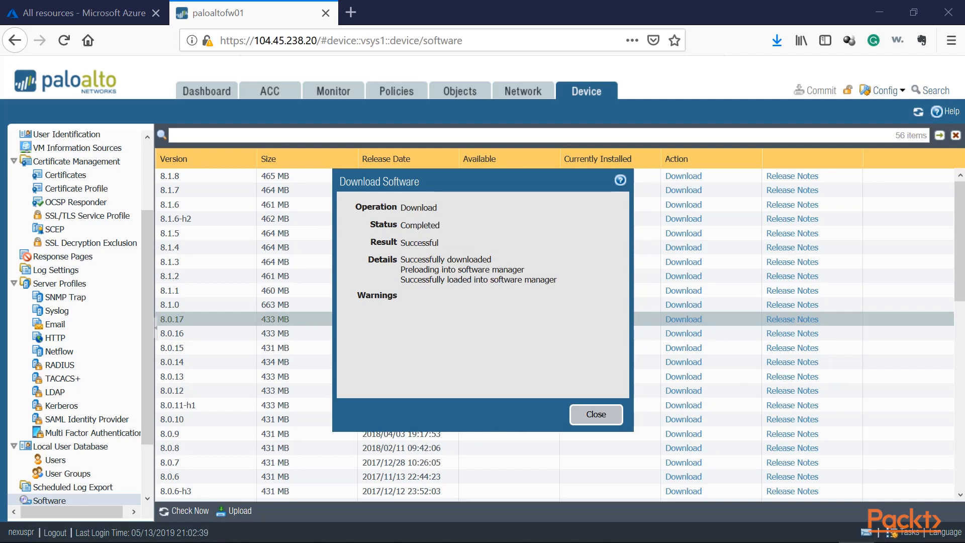
{"action": "left_click", "coordinate": [596, 415]}
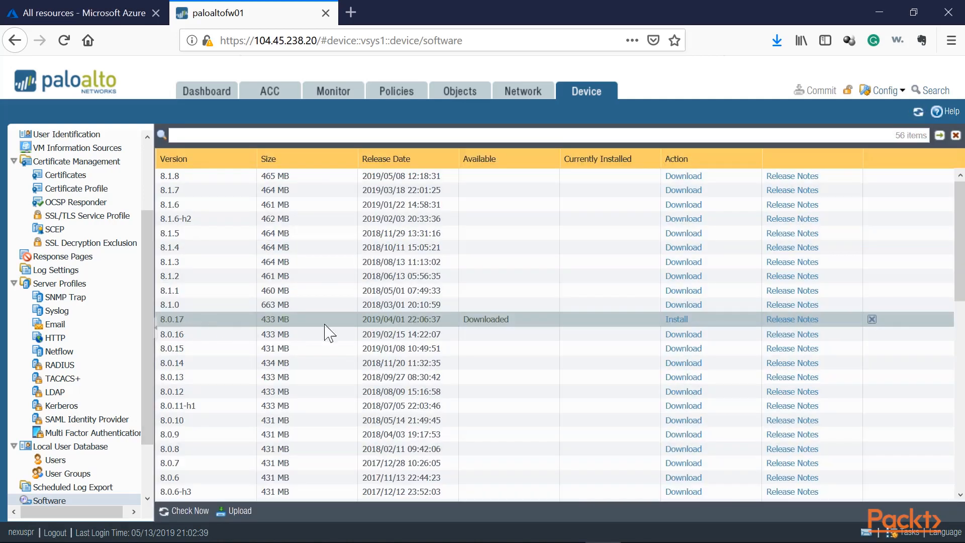
{"action": "left_click", "coordinate": [676, 320]}
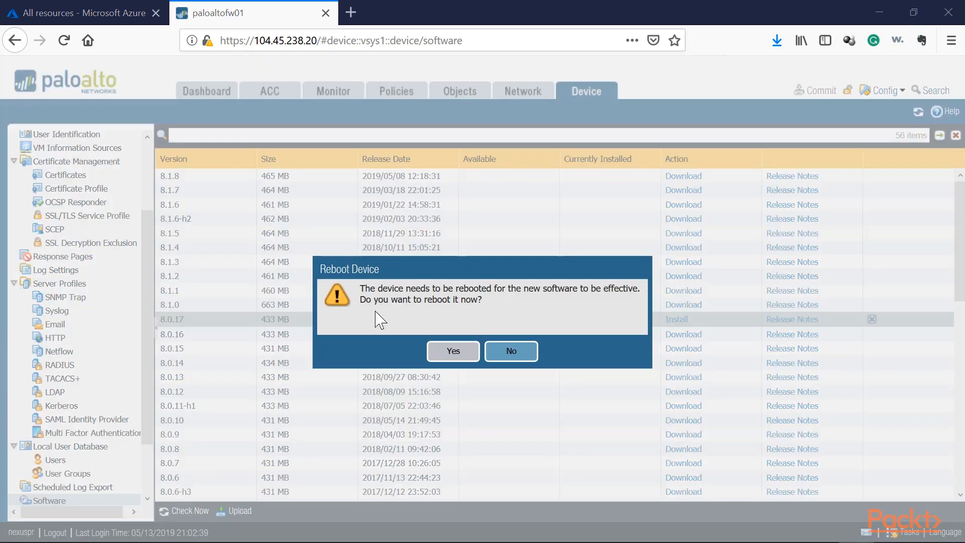
{"action": "left_click", "coordinate": [451, 354]}
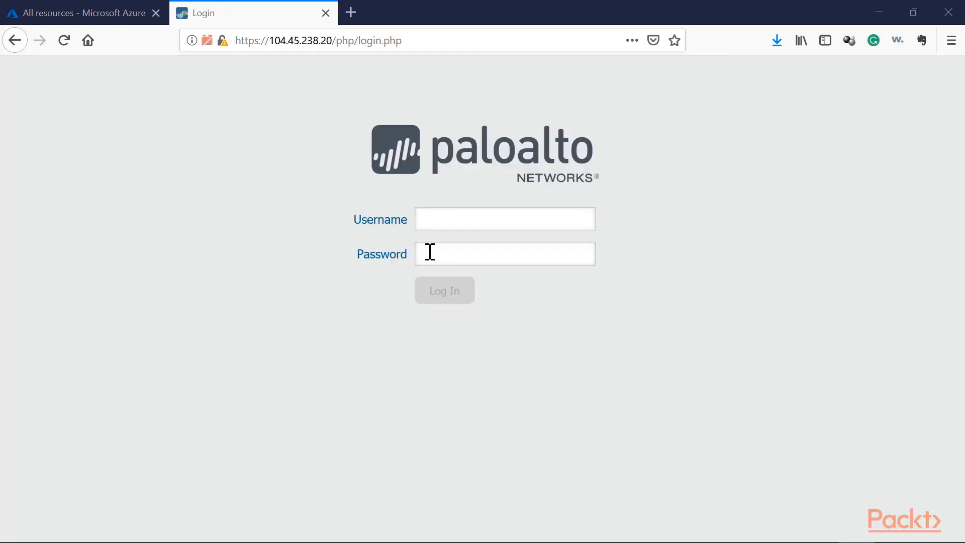
Step: Log back in to the firewall with the administrator username and password and verify its software version on the dashboard
{"action": "left_click", "coordinate": [466, 220]}
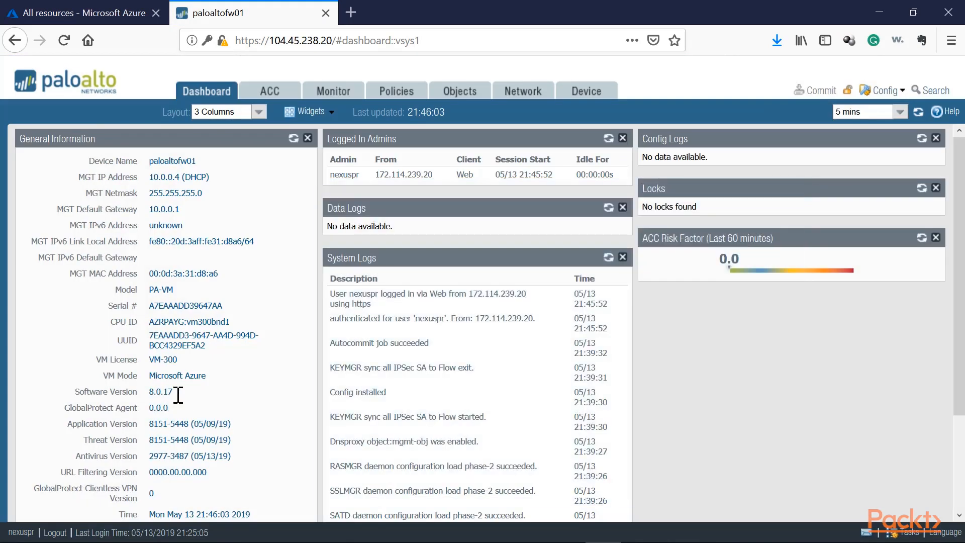
{"action": "left_click_drag", "start_coordinate": [174, 393], "coordinate": [147, 395]}
{"action": "left_click", "coordinate": [145, 392]}
{"action": "left_click_drag", "start_coordinate": [147, 394], "coordinate": [163, 392]}
Step: Save a named configuration snapshot of the firewall as PA-01-8.0-051319
{"action": "left_click", "coordinate": [583, 91]}
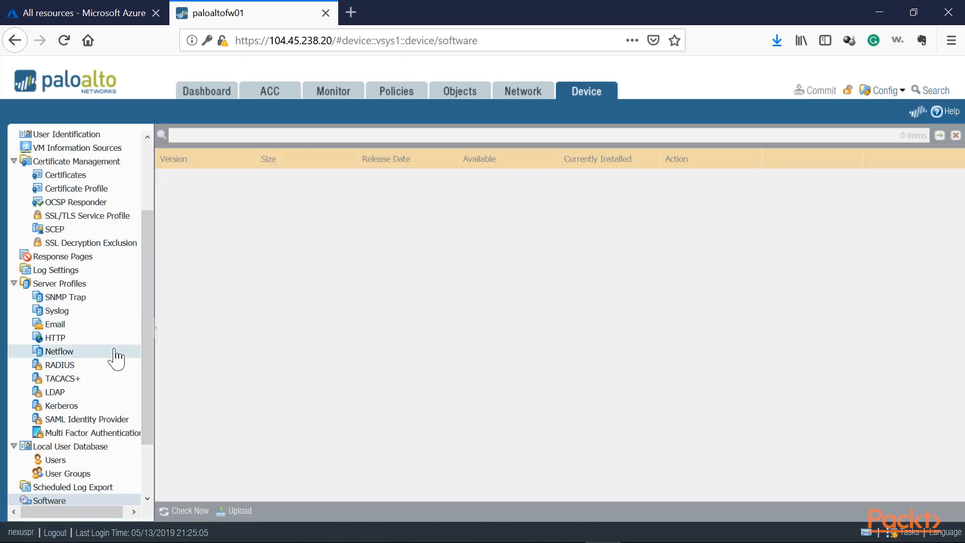
{"action": "scroll", "coordinate": [51, 166], "scroll_direction": "up", "scroll_amount": 3}
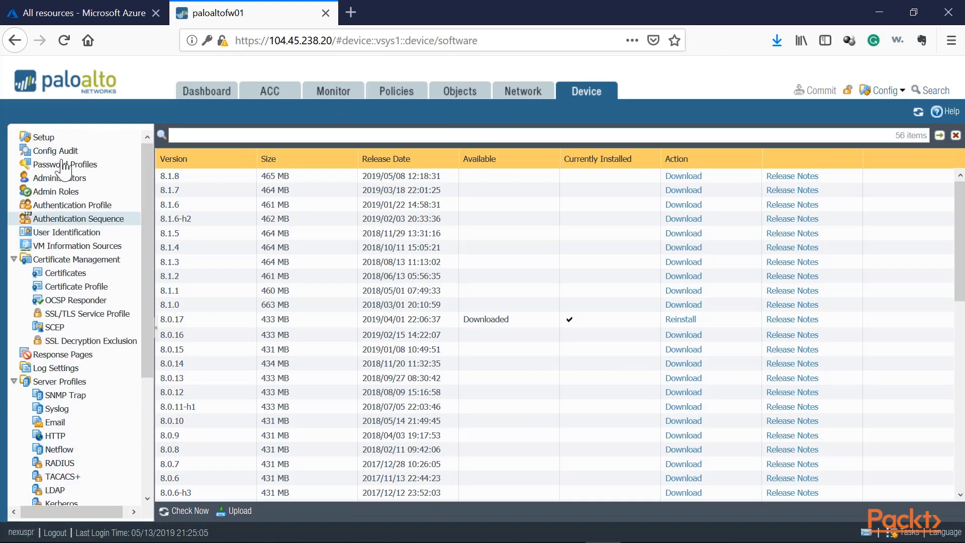
{"action": "left_click", "coordinate": [47, 138]}
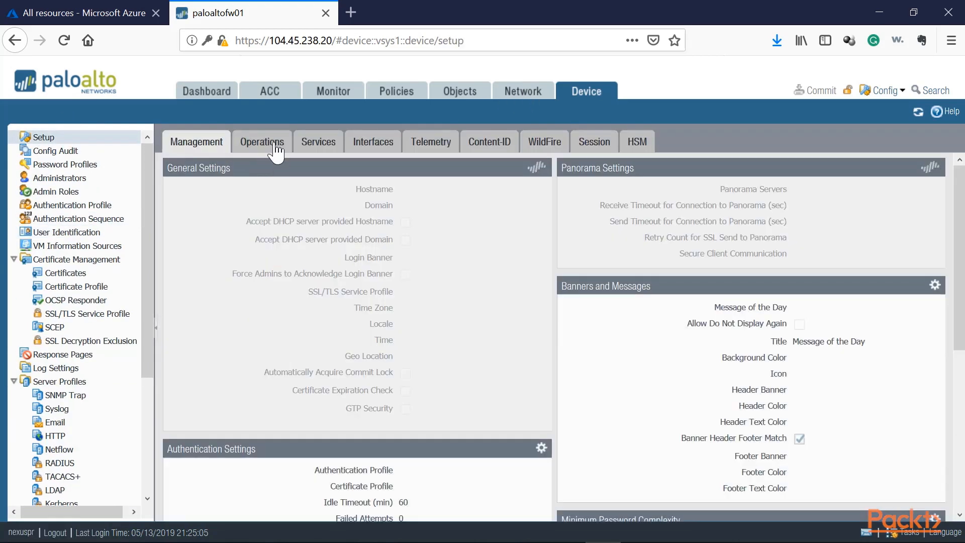
{"action": "left_click", "coordinate": [262, 141]}
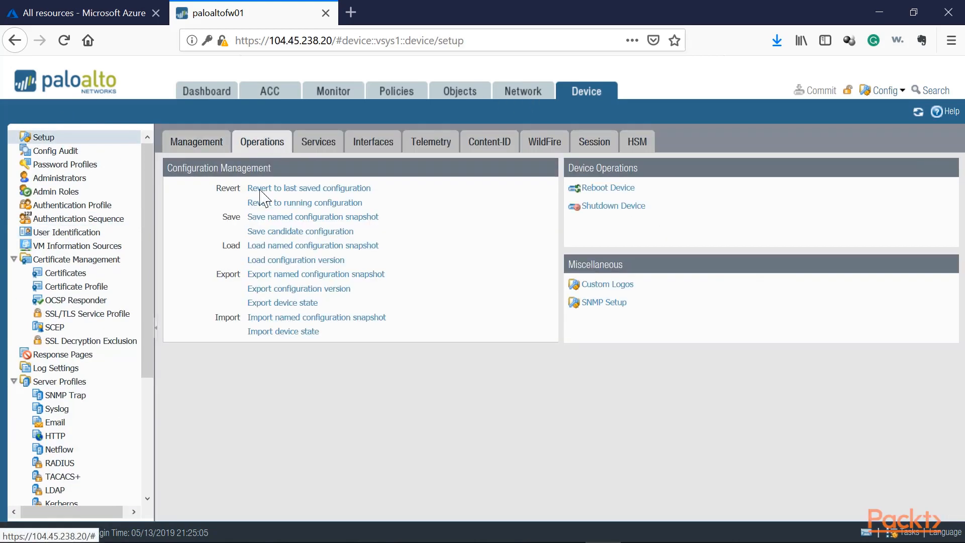
{"action": "left_click", "coordinate": [297, 221]}
{"action": "left_click", "coordinate": [474, 293]}
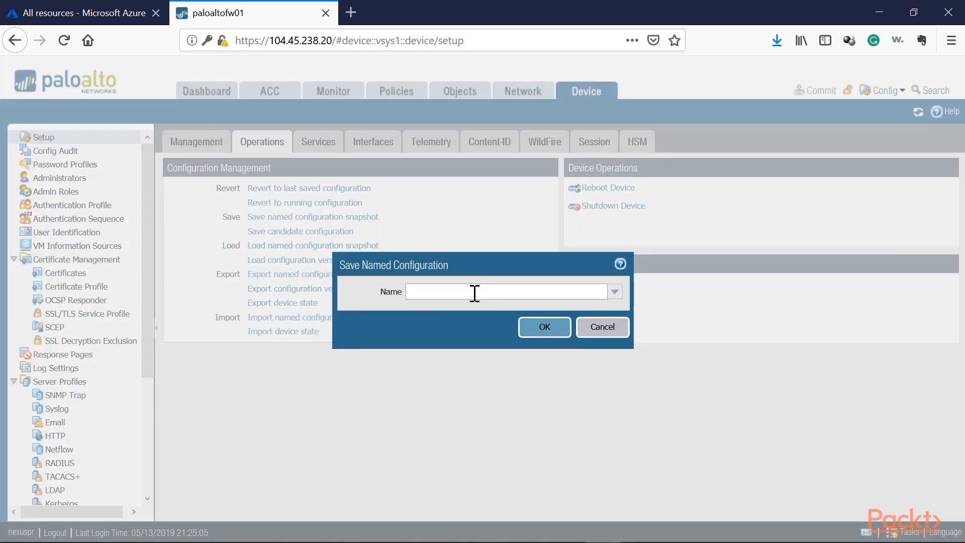
{"action": "type", "text": "PA-01-"}
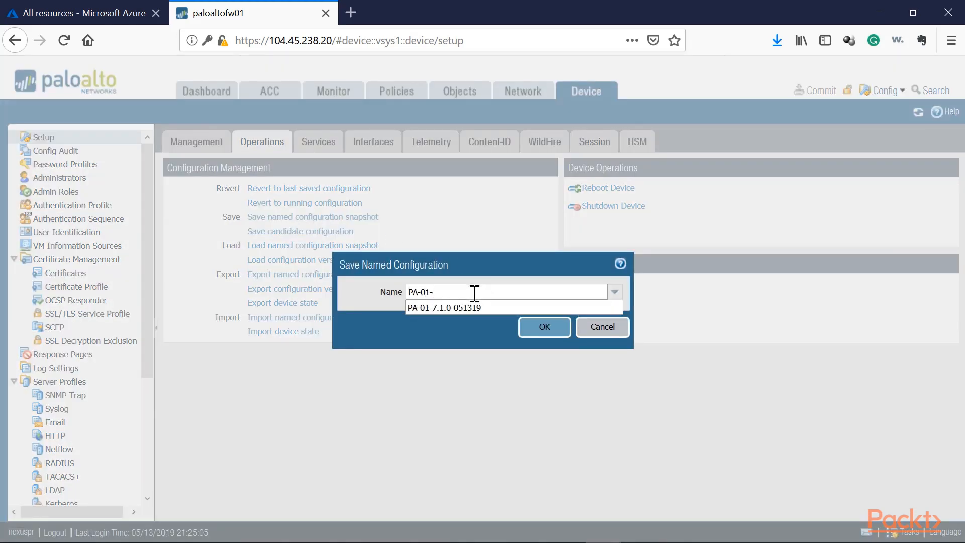
{"action": "type", "text": "8.0-"}
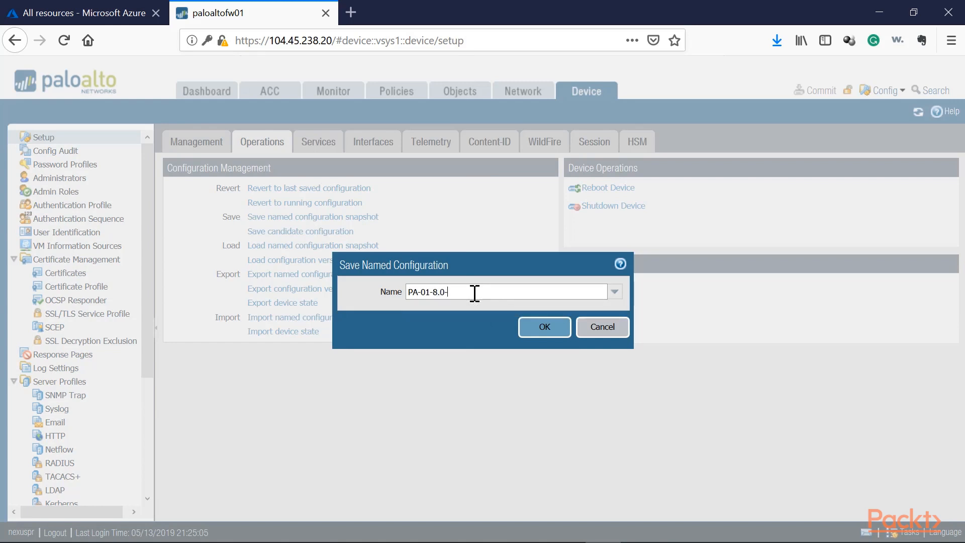
{"action": "type", "text": "051319"}
{"action": "key", "text": "Return"}
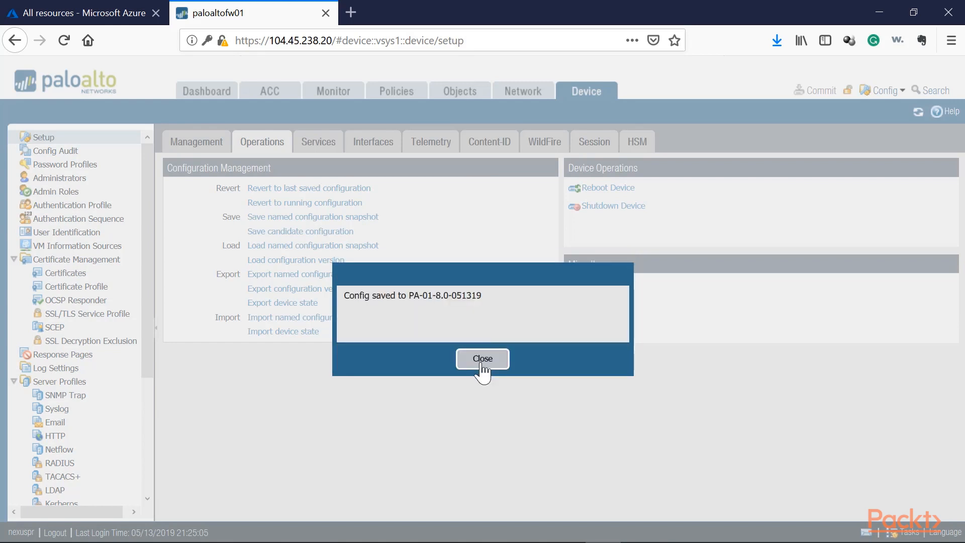
{"action": "left_click", "coordinate": [483, 363]}
Step: Export the named configuration snapshot PA-01-8.0-051319 from the firewall
{"action": "left_click", "coordinate": [280, 275]}
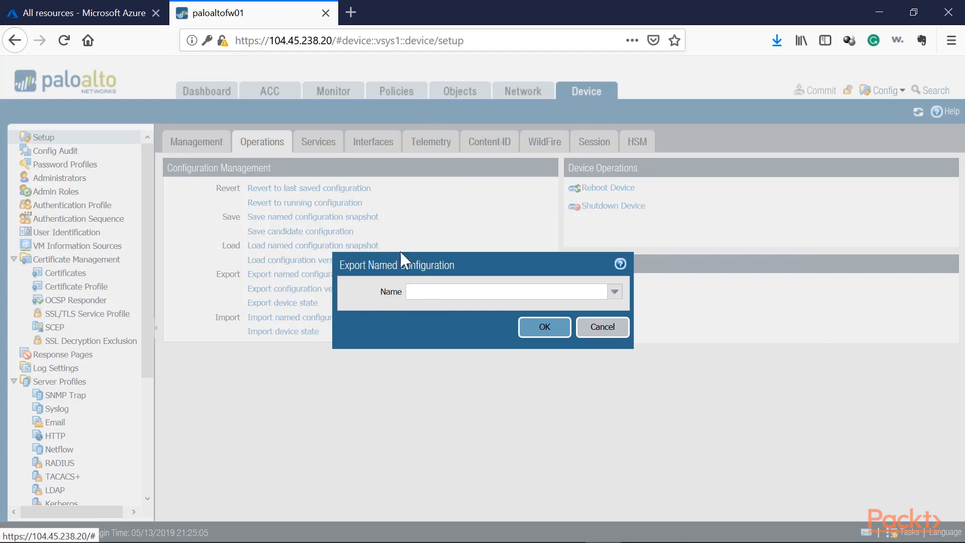
{"action": "left_click", "coordinate": [615, 293]}
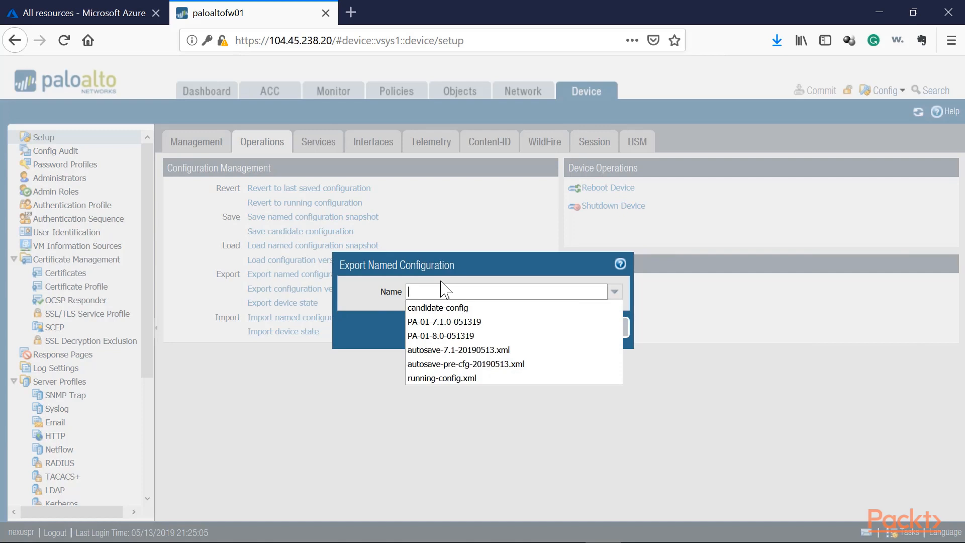
{"action": "left_click", "coordinate": [442, 337]}
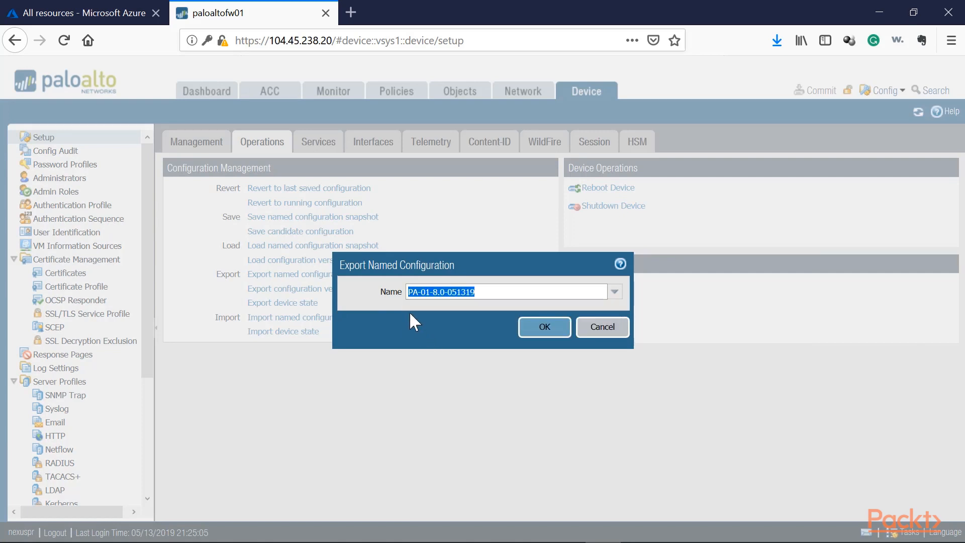
{"action": "left_click", "coordinate": [552, 336]}
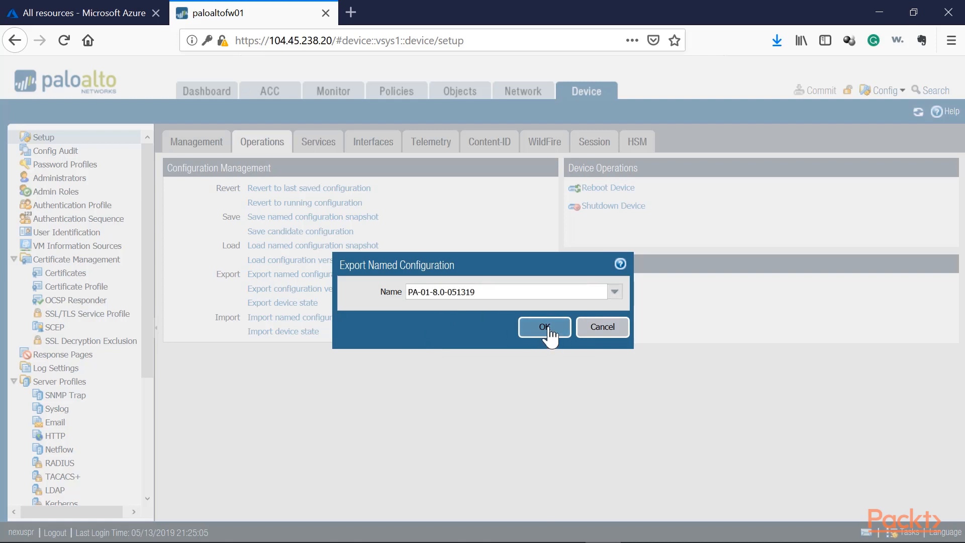
{"action": "left_click", "coordinate": [857, 468]}
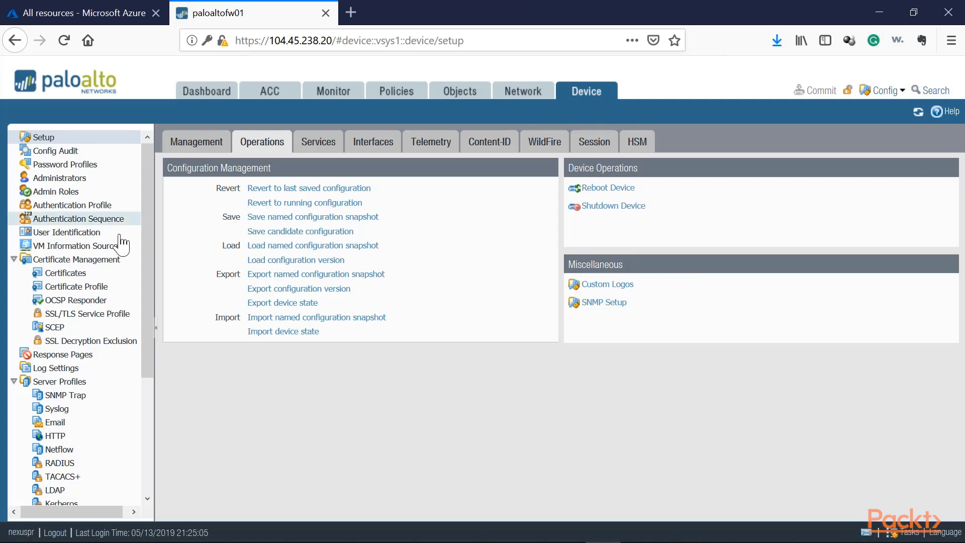
Step: Return to the firewall's software releases and download version 8.1.0
{"action": "left_click", "coordinate": [109, 275]}
{"action": "scroll", "coordinate": [111, 288], "scroll_direction": "down", "scroll_amount": 3}
{"action": "left_click", "coordinate": [56, 419]}
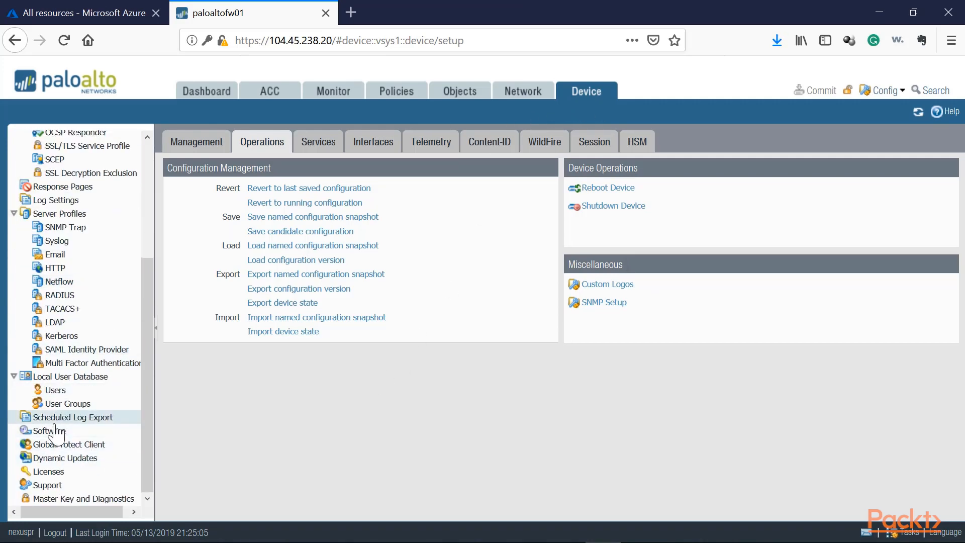
{"action": "left_click", "coordinate": [54, 431]}
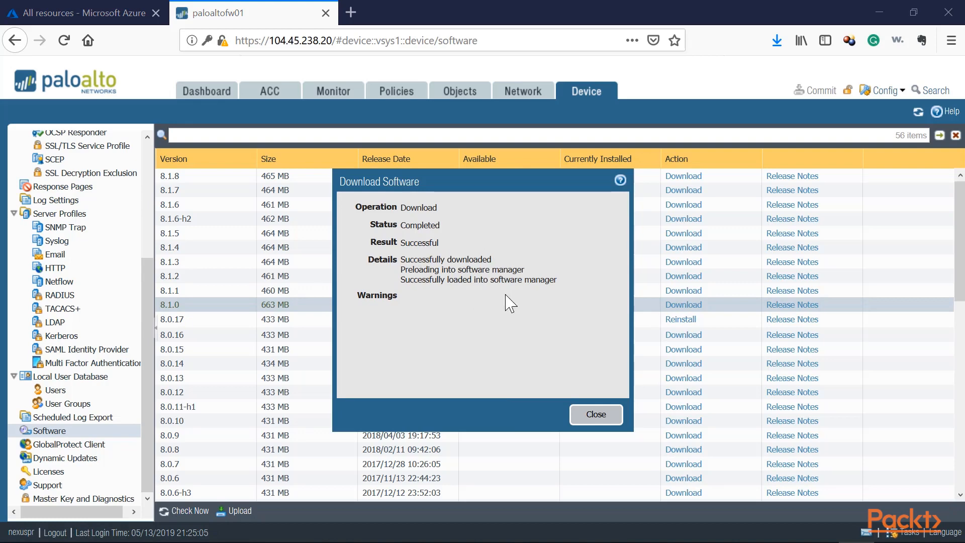
{"action": "left_click", "coordinate": [590, 423]}
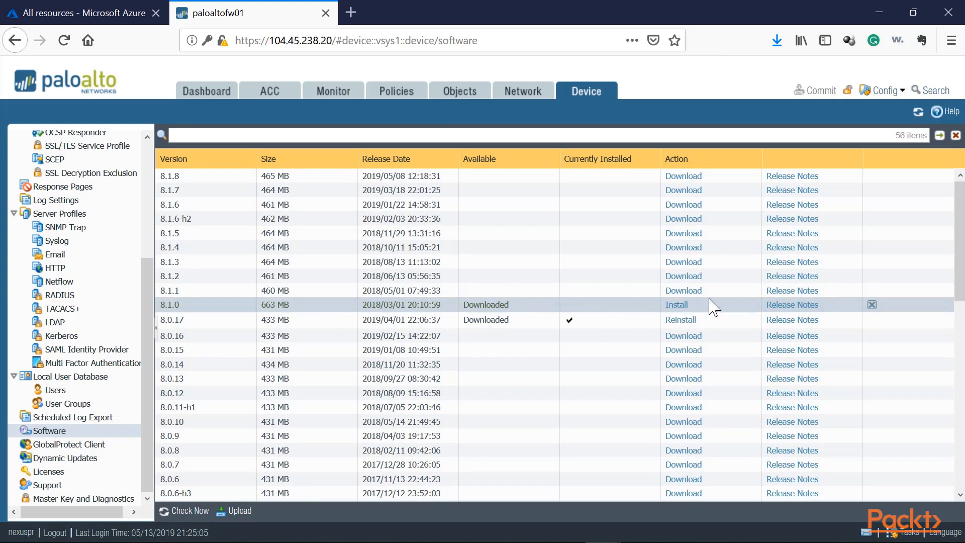
Step: Install the downloaded 8.1.0 software release, accept the feature release upgrade, and reboot the firewall
{"action": "left_click", "coordinate": [676, 305]}
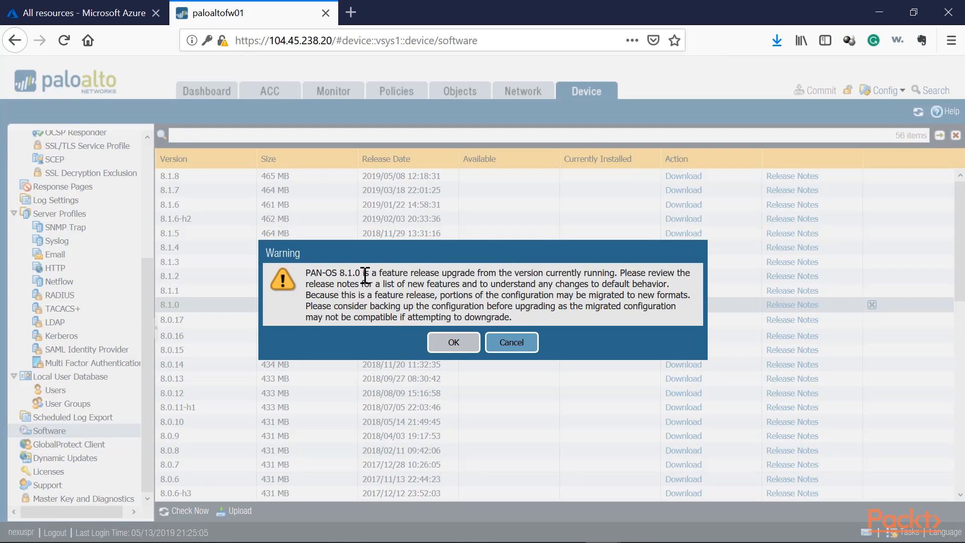
{"action": "left_click_drag", "start_coordinate": [356, 275], "coordinate": [331, 275]}
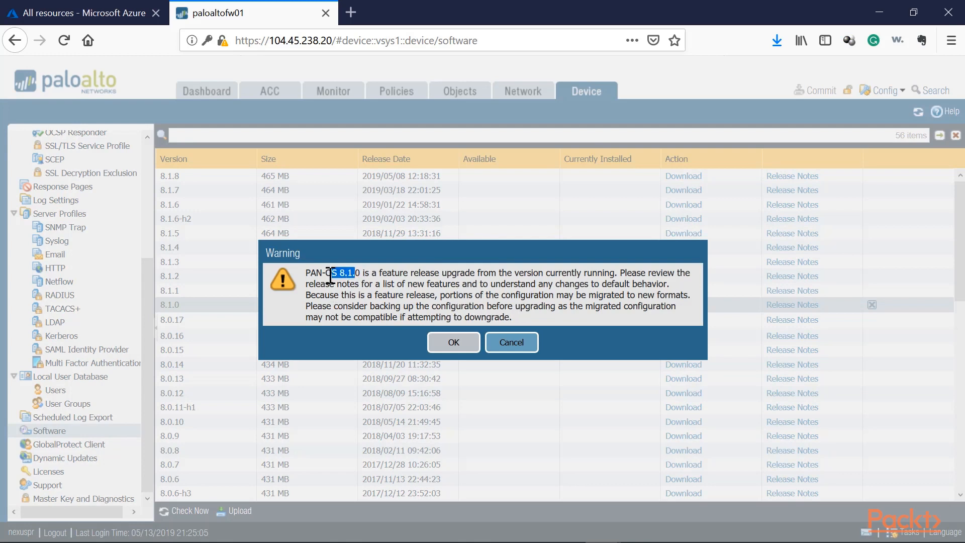
{"action": "left_click", "coordinate": [455, 343]}
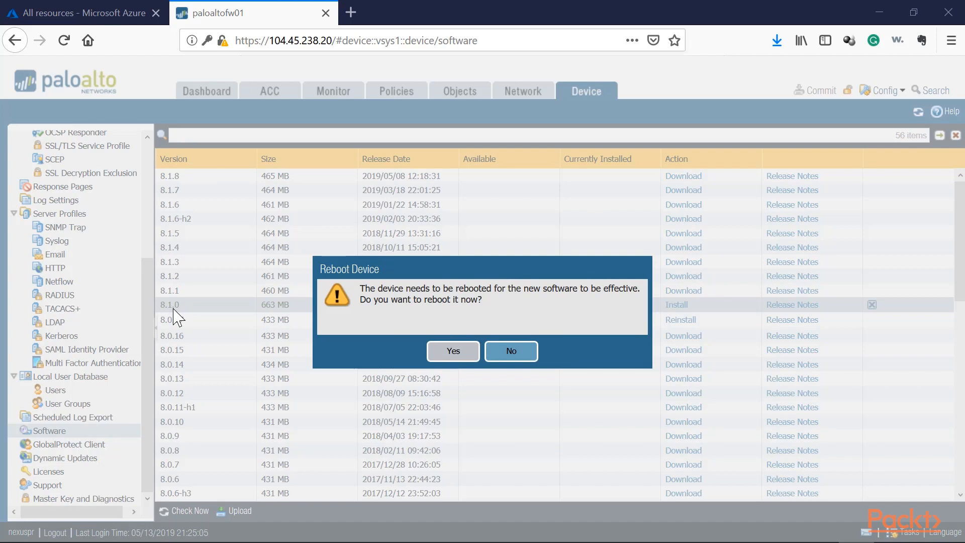
{"action": "left_click", "coordinate": [454, 352]}
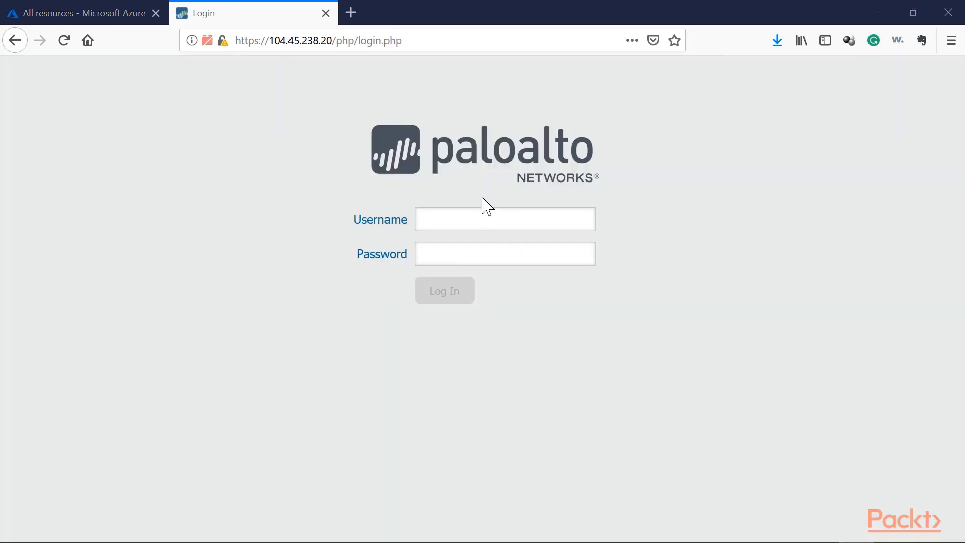
Step: Log back in with the administrator username and password, dismiss the PAN-OS 8.1 welcome notice, and check the software version
{"action": "left_click", "coordinate": [480, 222]}
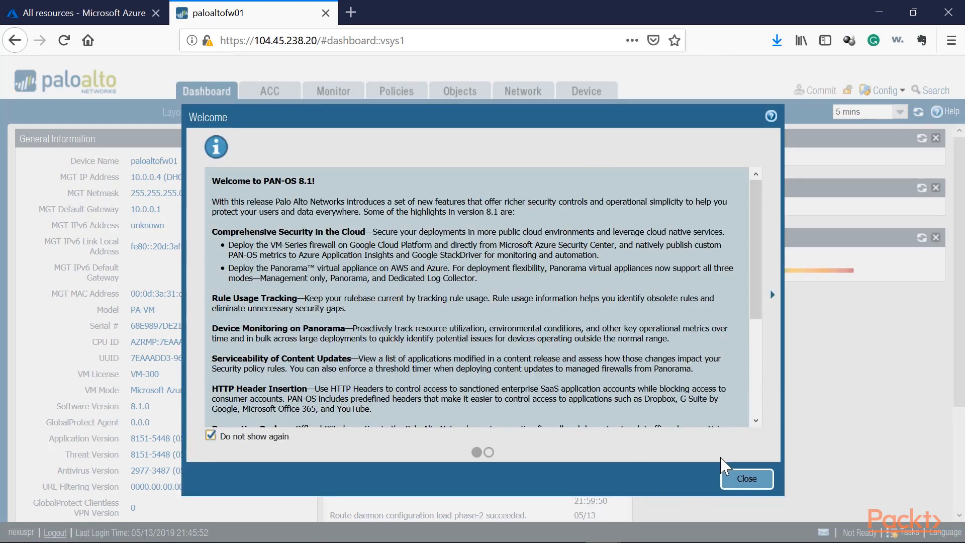
{"action": "left_click", "coordinate": [735, 478]}
{"action": "left_click_drag", "start_coordinate": [150, 406], "coordinate": [116, 407]}
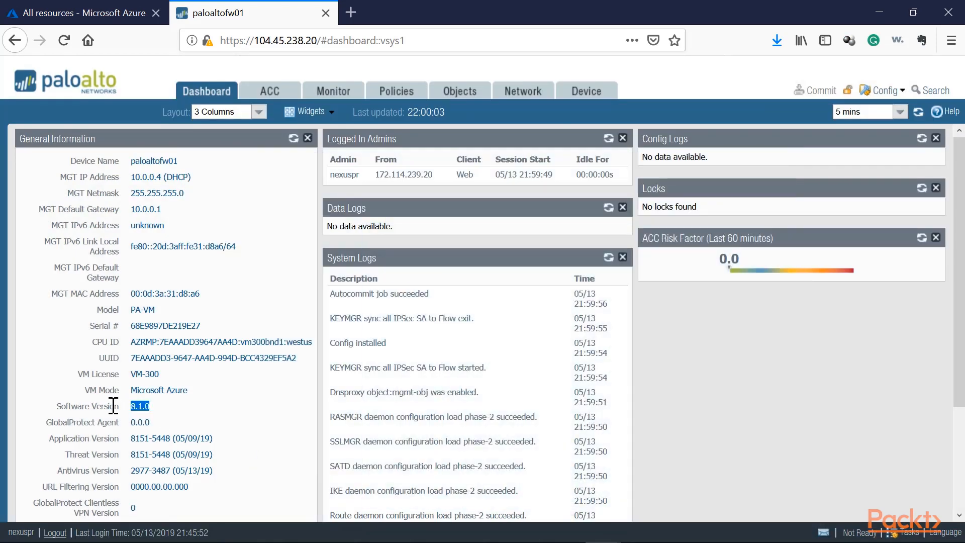
Step: Examine the firewall's software release list to compare the downloaded and currently installed versions
{"action": "left_click", "coordinate": [586, 93]}
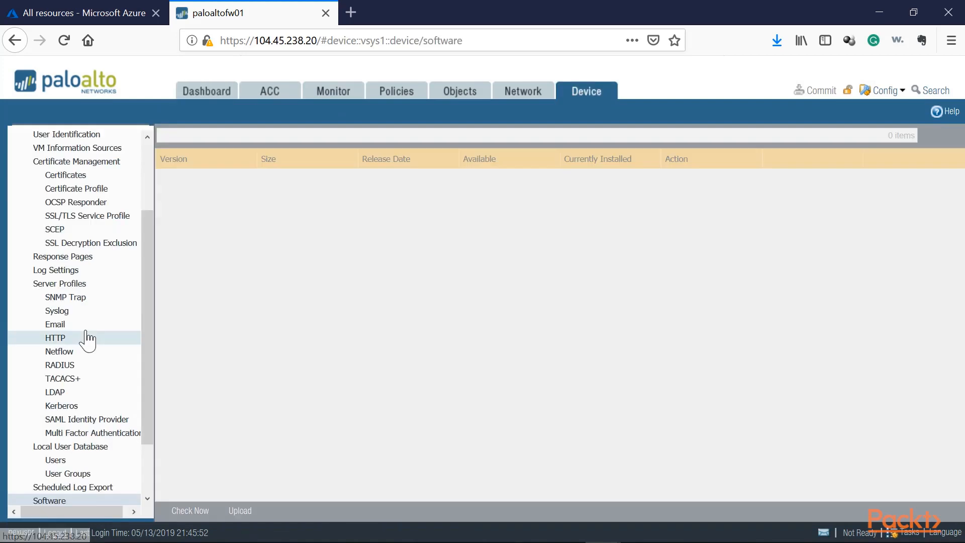
{"action": "scroll", "coordinate": [86, 339], "scroll_direction": "down", "scroll_amount": 3}
{"action": "scroll", "coordinate": [458, 302], "scroll_direction": "down", "scroll_amount": 5}
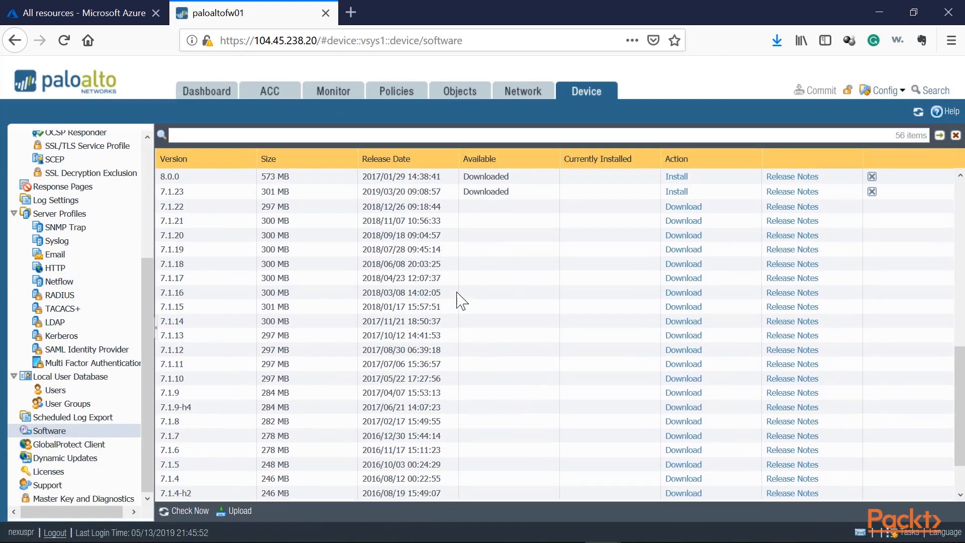
{"action": "scroll", "coordinate": [458, 304], "scroll_direction": "up", "scroll_amount": 2}
{"action": "scroll", "coordinate": [458, 308], "scroll_direction": "up", "scroll_amount": 3}
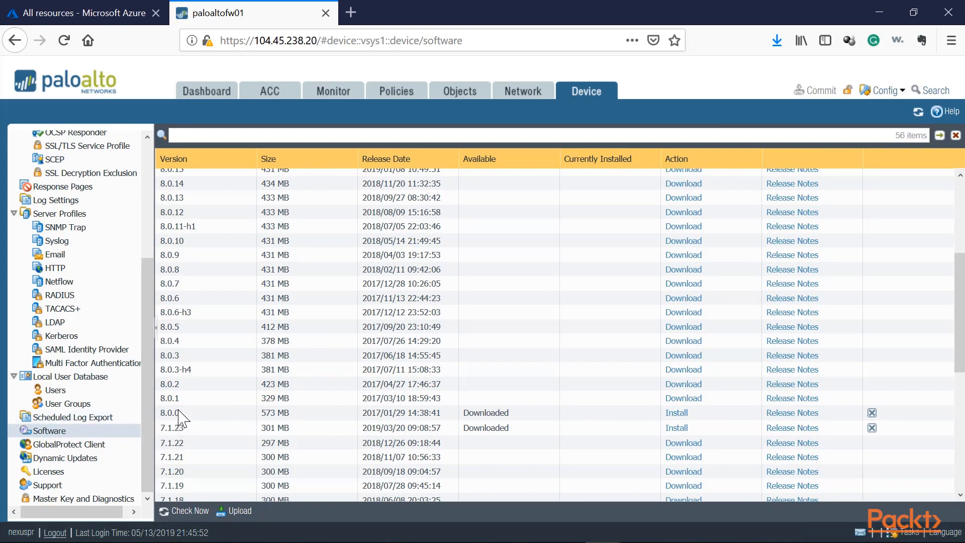
{"action": "scroll", "coordinate": [180, 410], "scroll_direction": "up", "scroll_amount": 1}
{"action": "scroll", "coordinate": [181, 419], "scroll_direction": "up", "scroll_amount": 2}
{"action": "scroll", "coordinate": [176, 467], "scroll_direction": "down", "scroll_amount": 1}
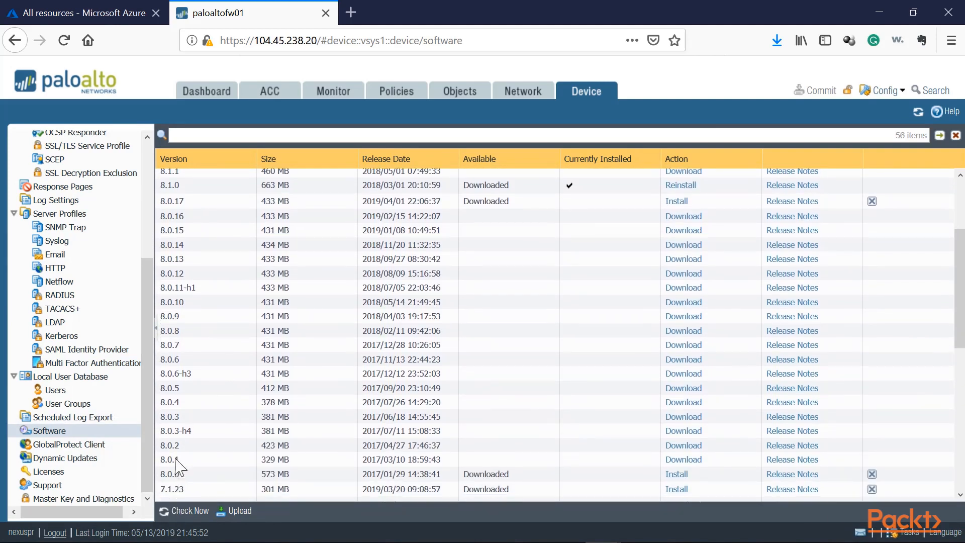
{"action": "scroll", "coordinate": [176, 472], "scroll_direction": "up", "scroll_amount": 3}
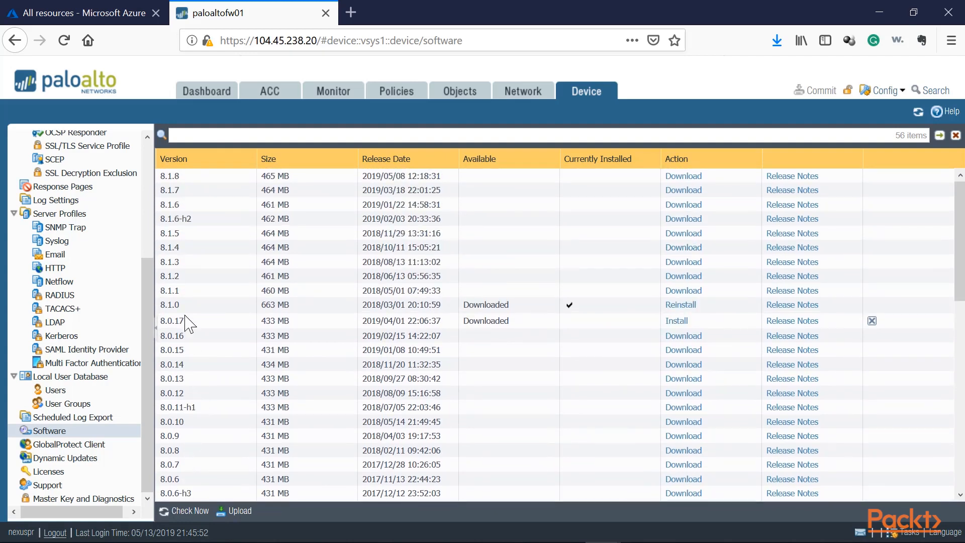